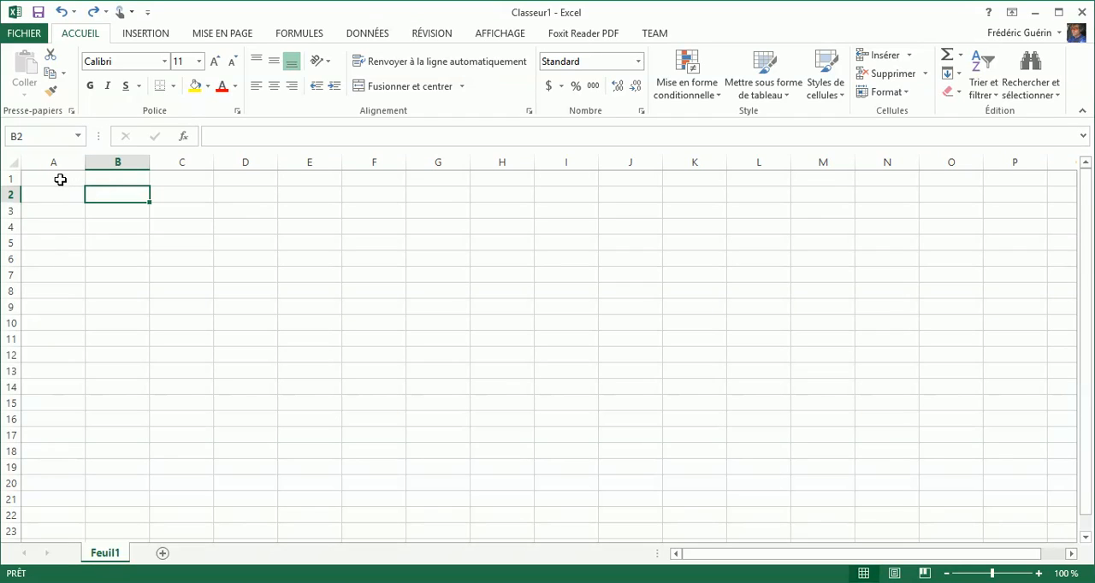
- Enter the numbers 1 to 5 in cells A1 through A5
click(65, 179)
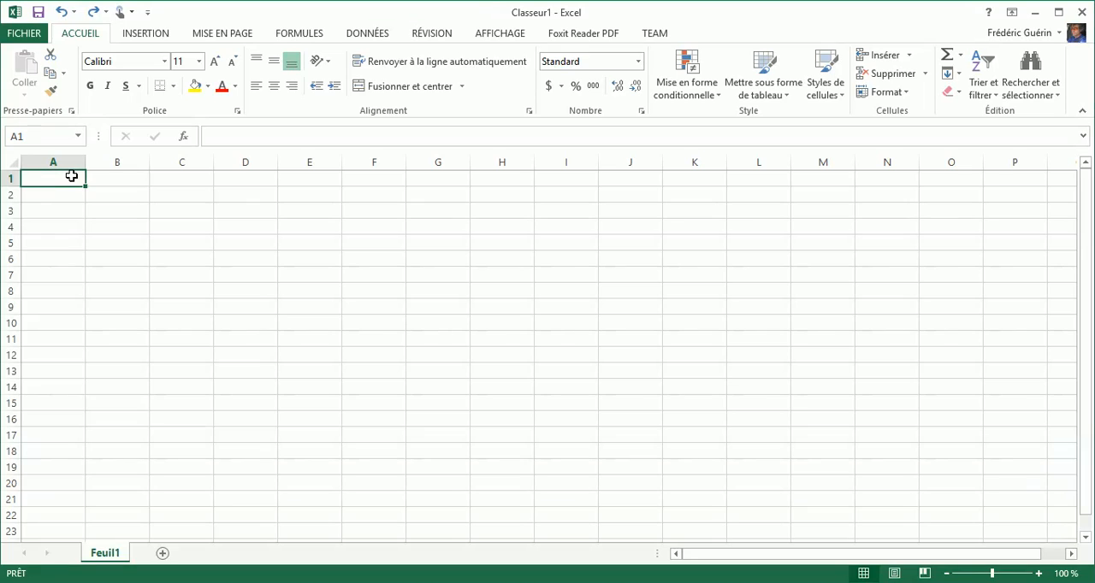
text(1)
key(Return)
text(2)
key(Return)
text(3)
key(Return)
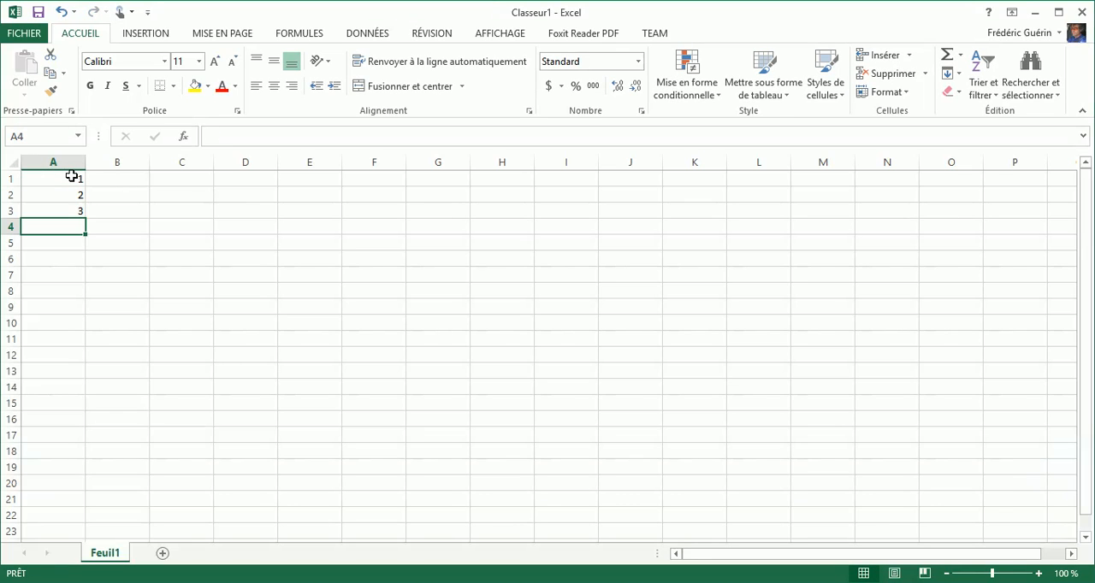
text(4)
key(Return)
text(5)
key(Return)
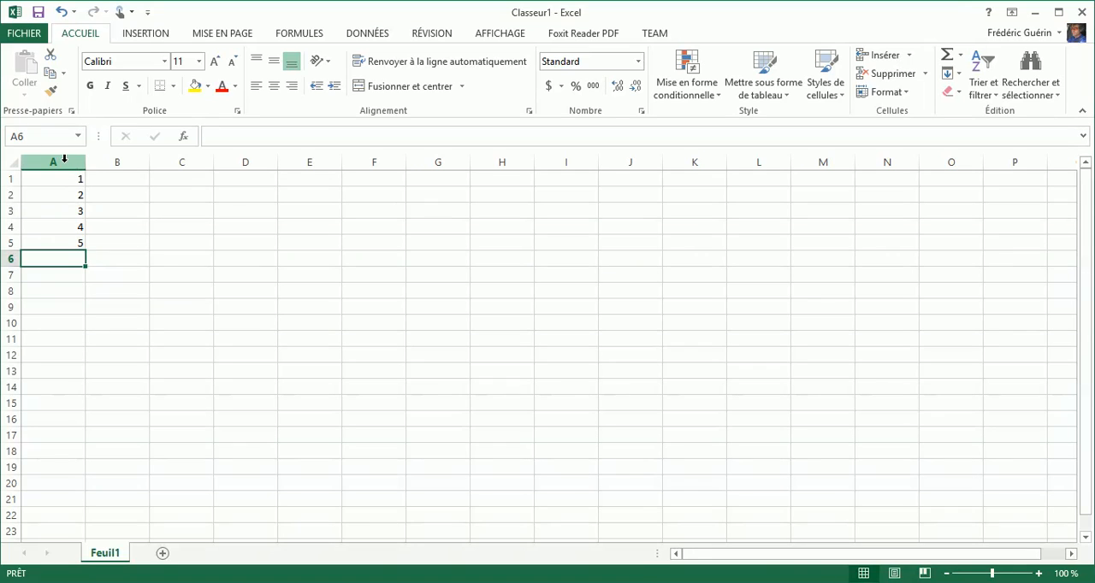
- Center the contents of column A horizontally and fill cells A1:A5 with yellow
click(53, 161)
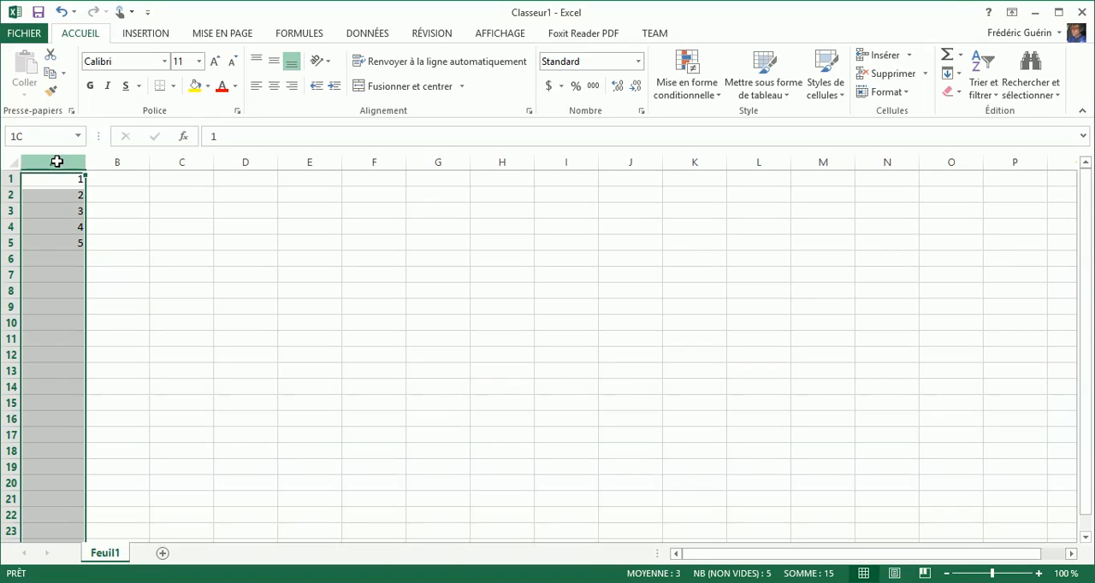
click(273, 83)
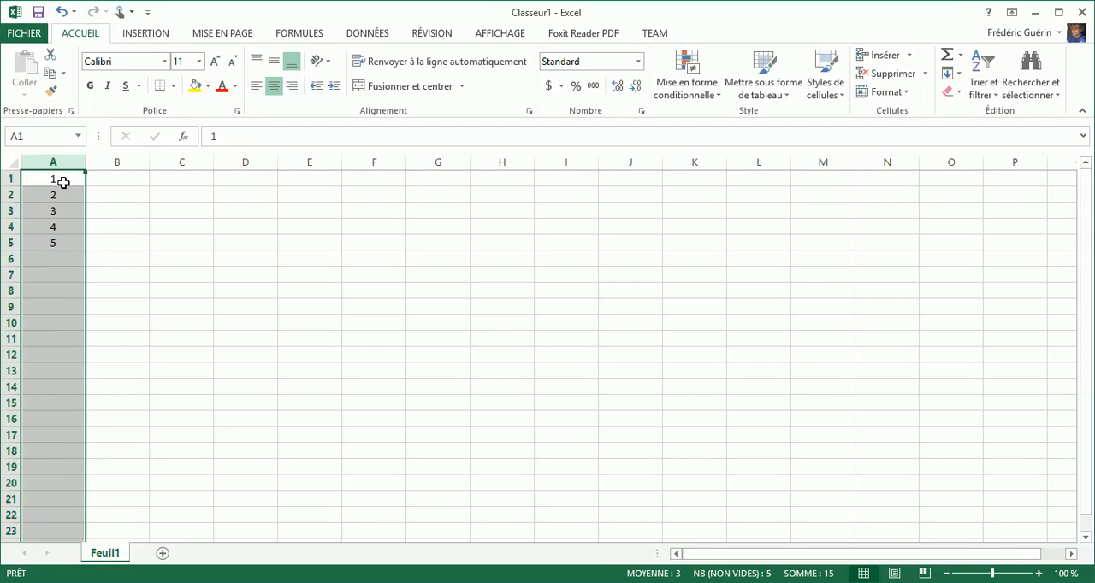
drag(68, 178, 66, 239)
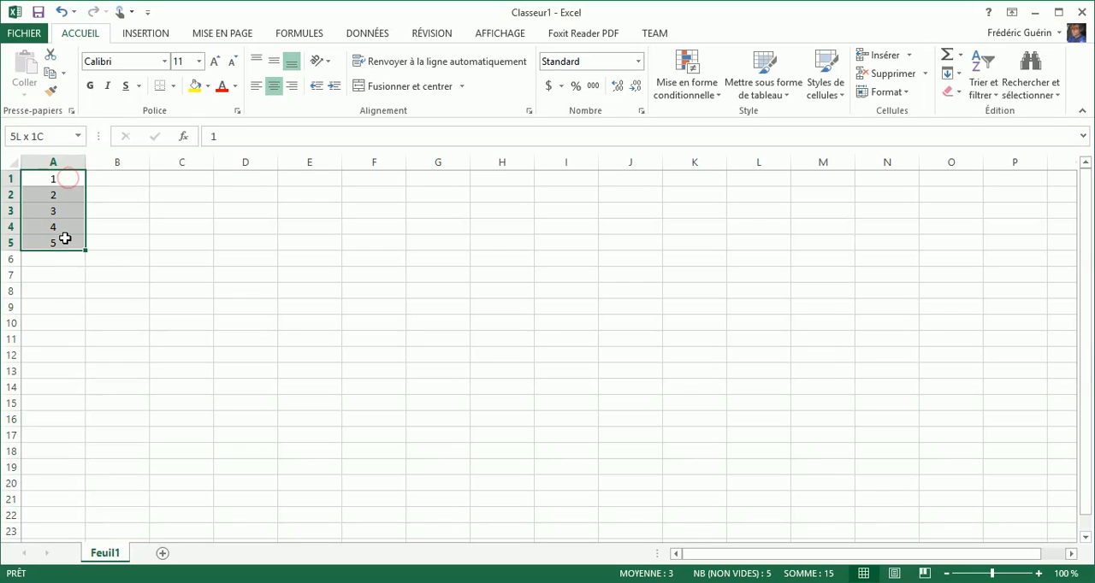
click(194, 87)
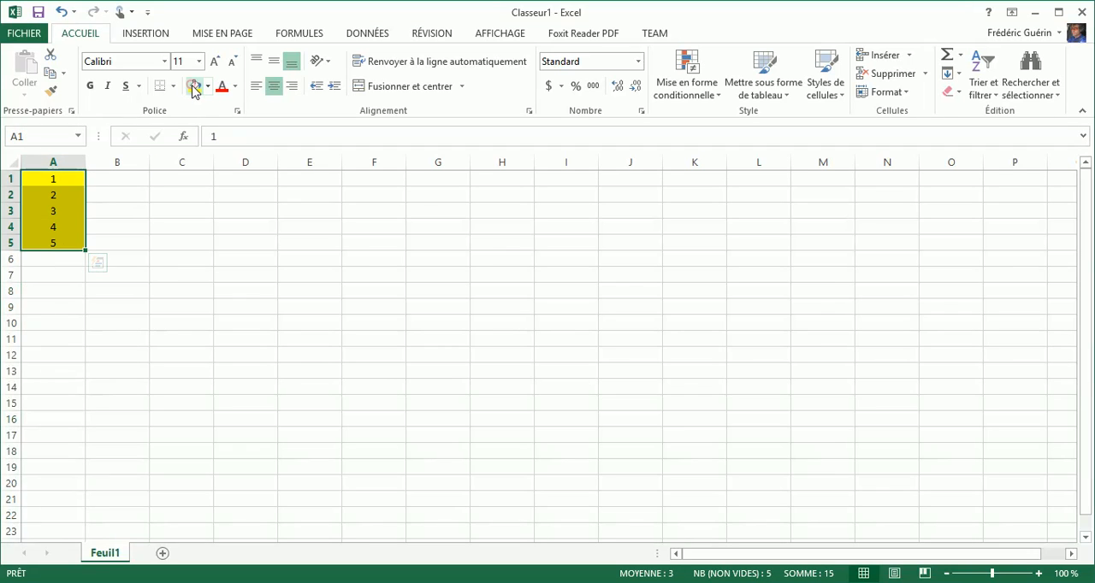
- Enter the formula =A:A in cell C1 as an ordinary formula referencing the whole of column A
click(178, 181)
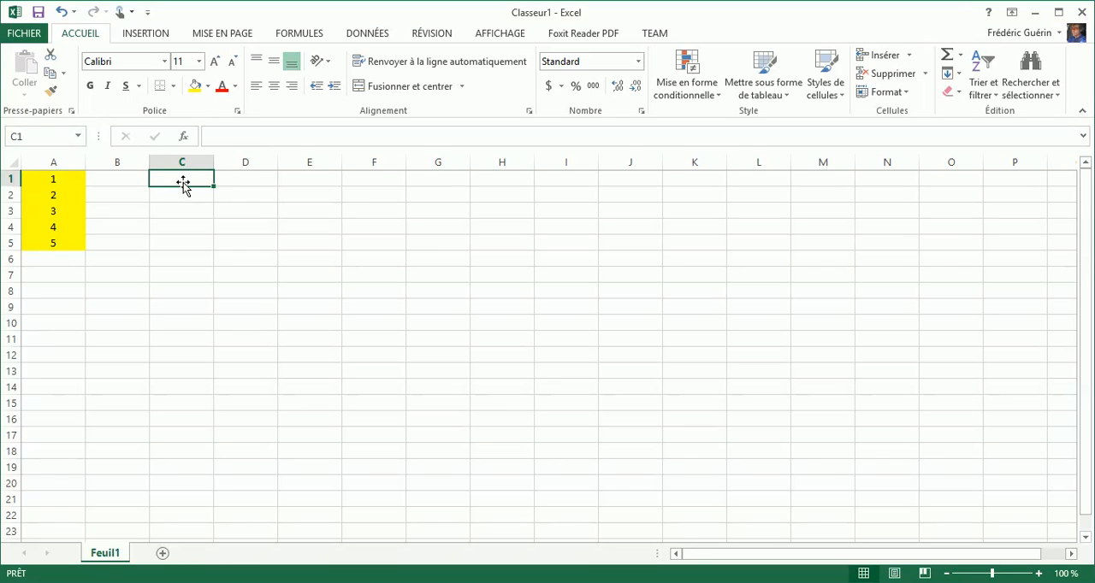
click(182, 181)
text(=)
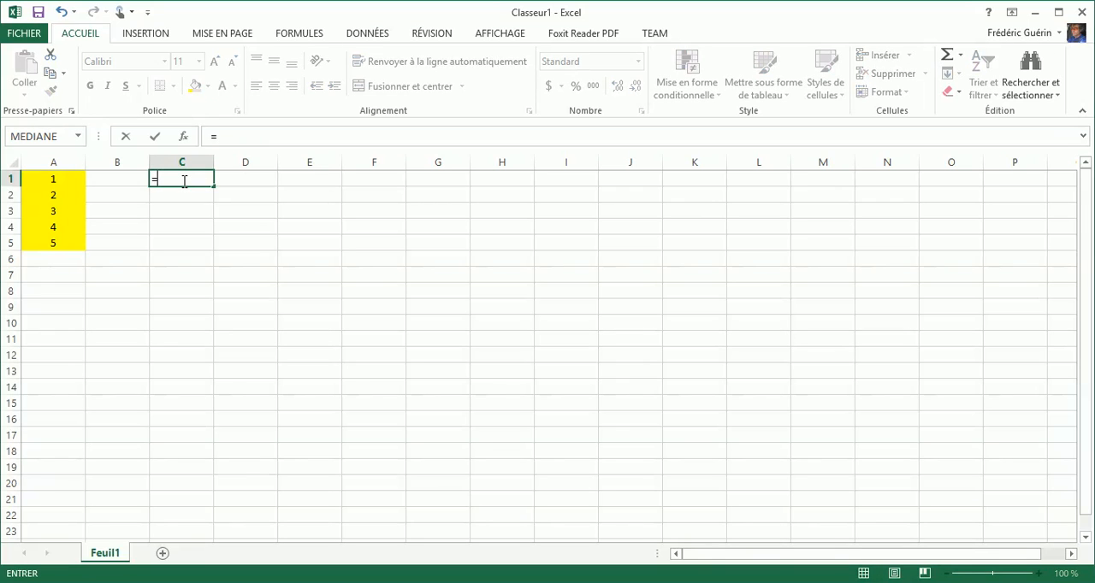
click(56, 162)
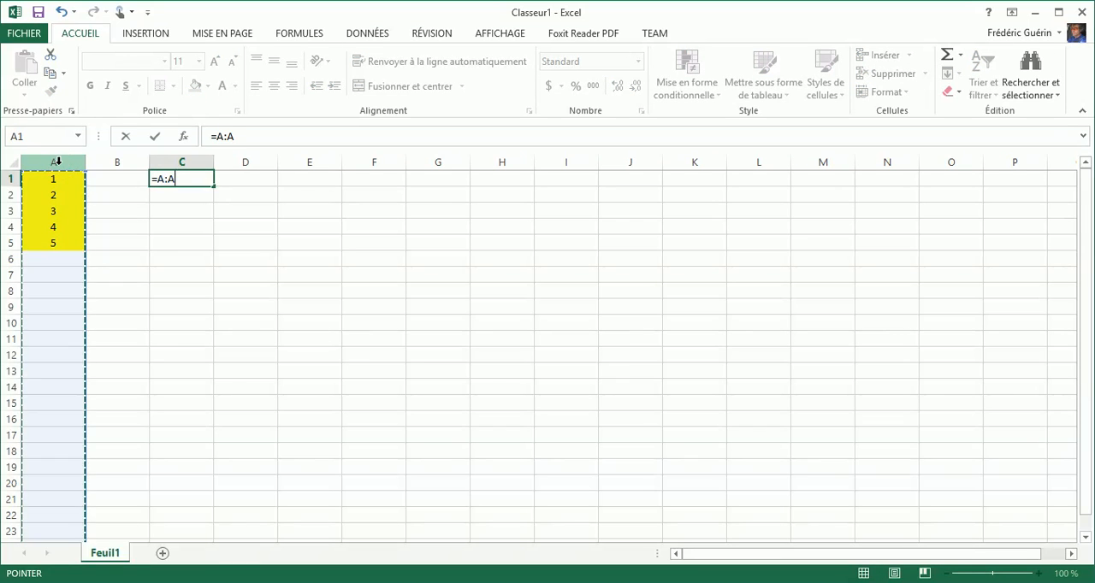
key(Return)
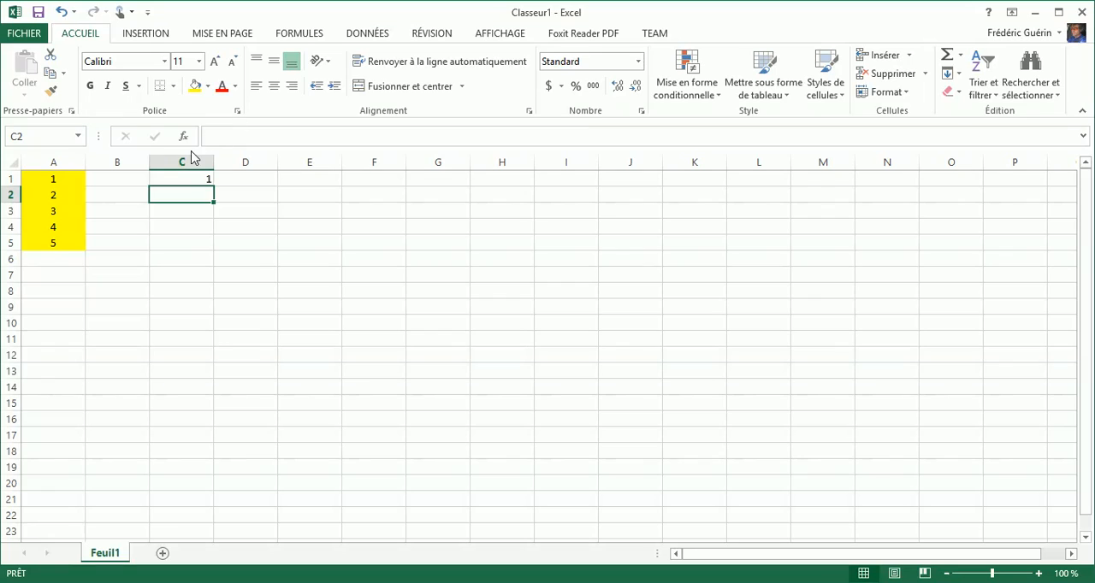
- Center cell C1 horizontally and copy its formula down to C5
click(181, 180)
click(272, 86)
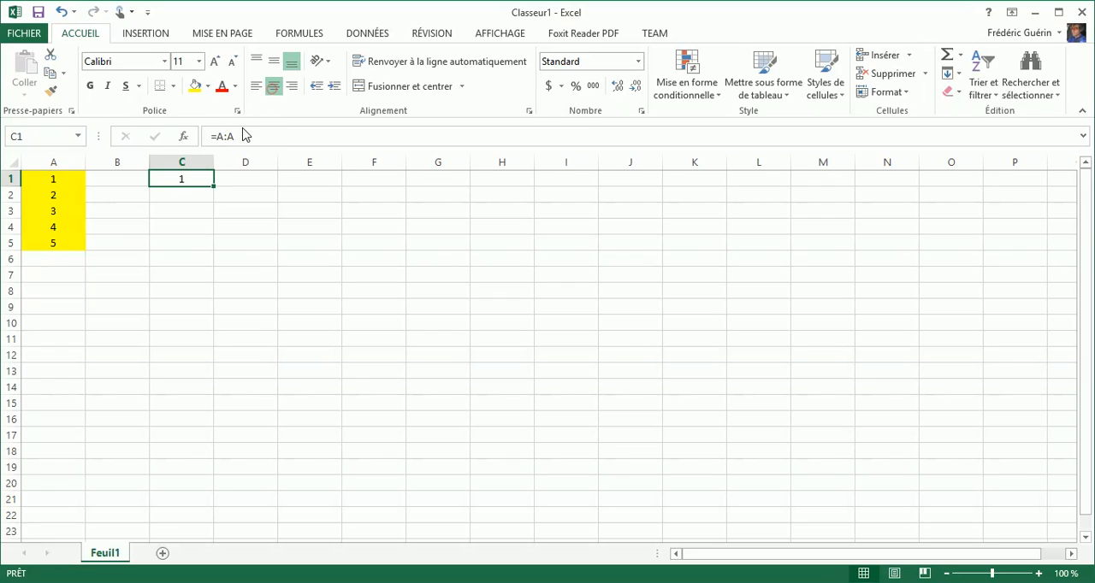
drag(214, 186, 212, 247)
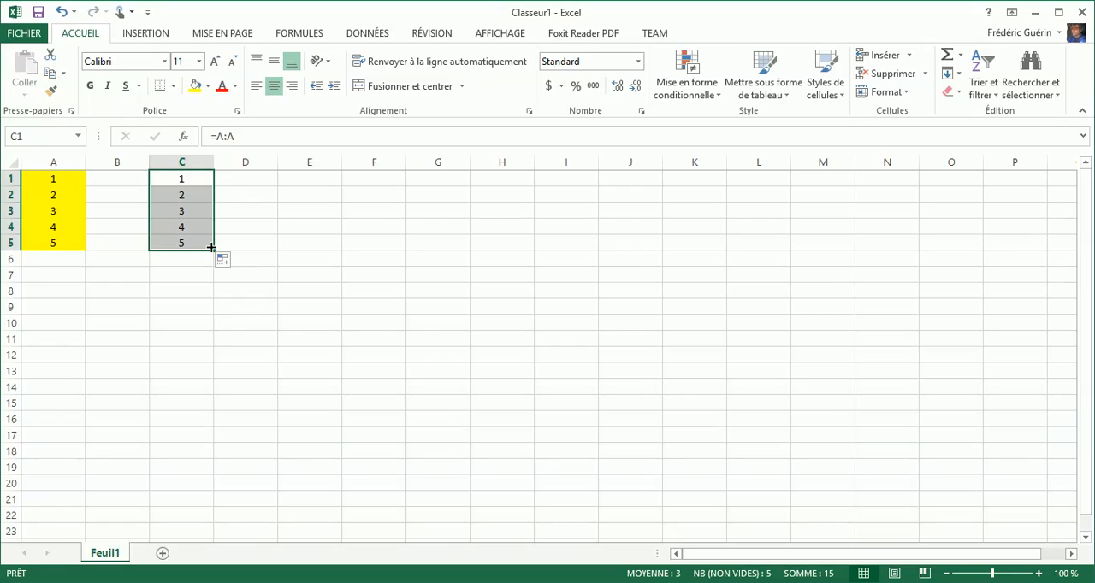
- Examine the formula in each cell from C5 up to C1
click(183, 240)
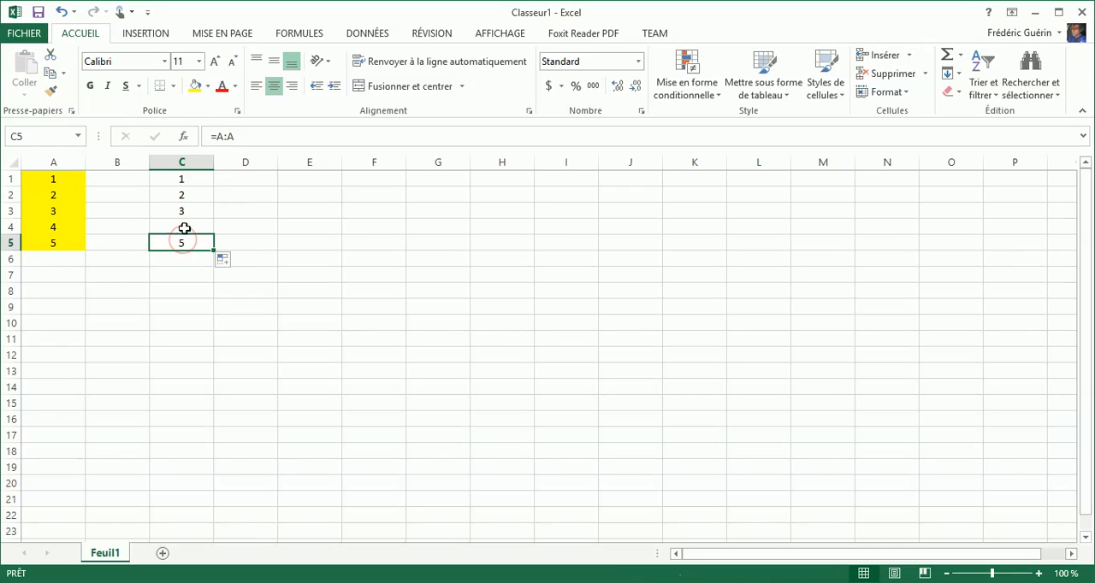
click(183, 225)
click(182, 211)
click(181, 195)
click(181, 178)
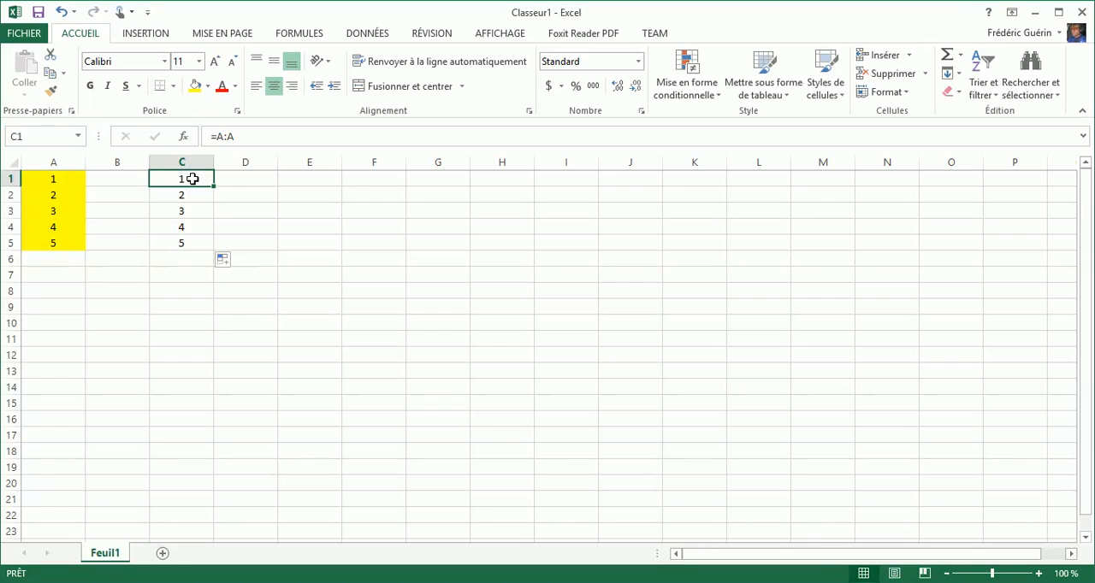
- Replace the formulas in C1:C5 with a single array formula =A:A covering the whole range
drag(192, 178, 197, 243)
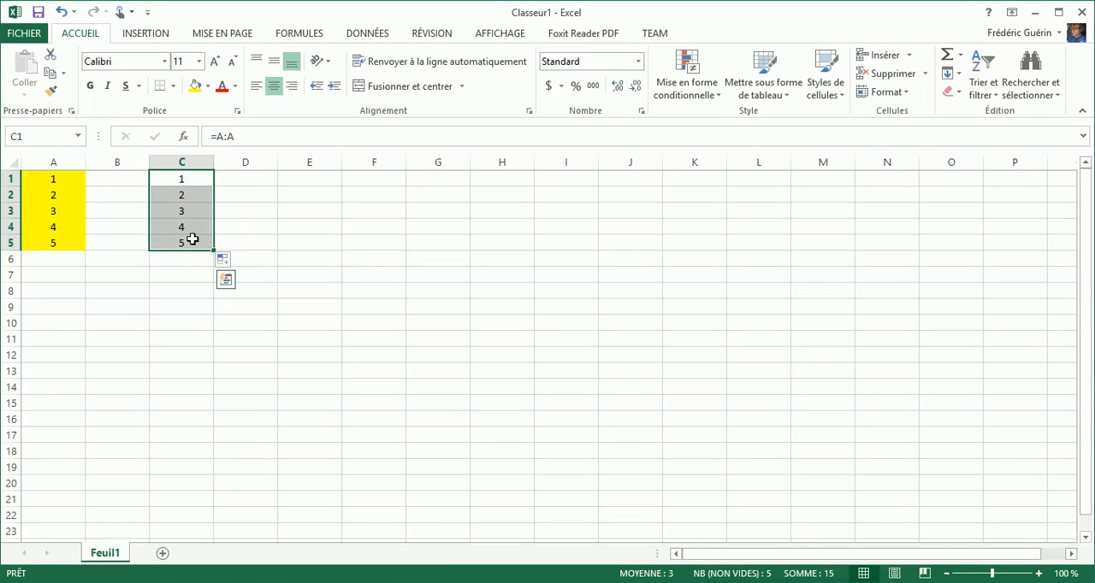
text(=)
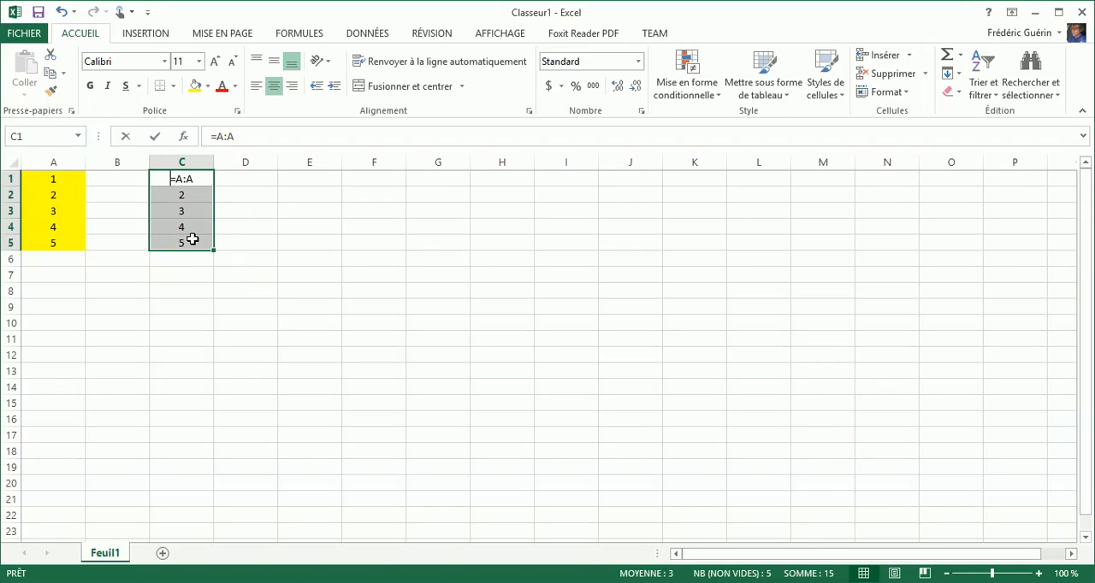
click(51, 164)
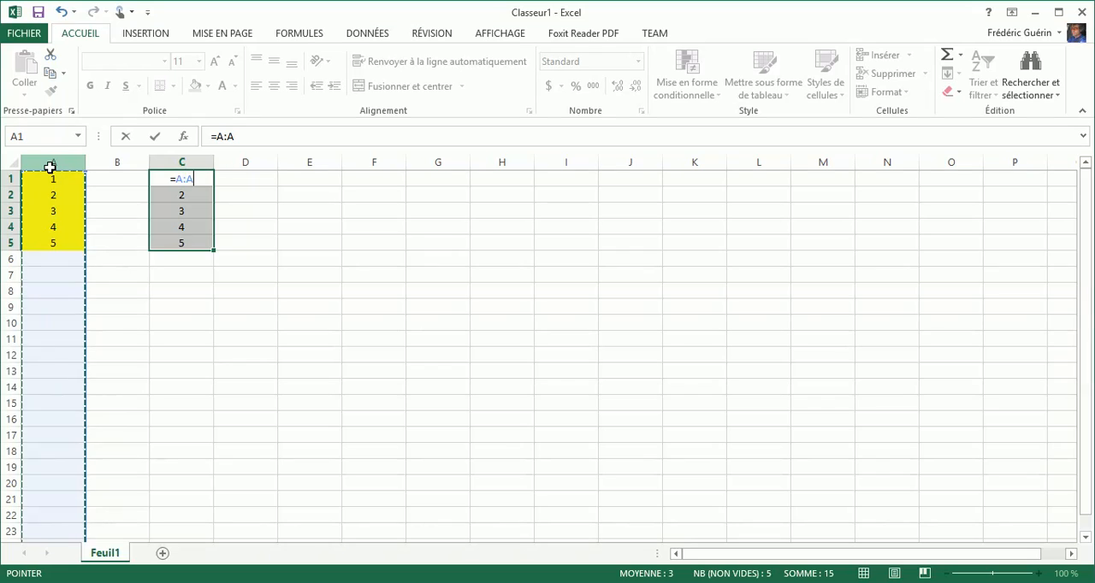
key(ctrl+shift+Return)
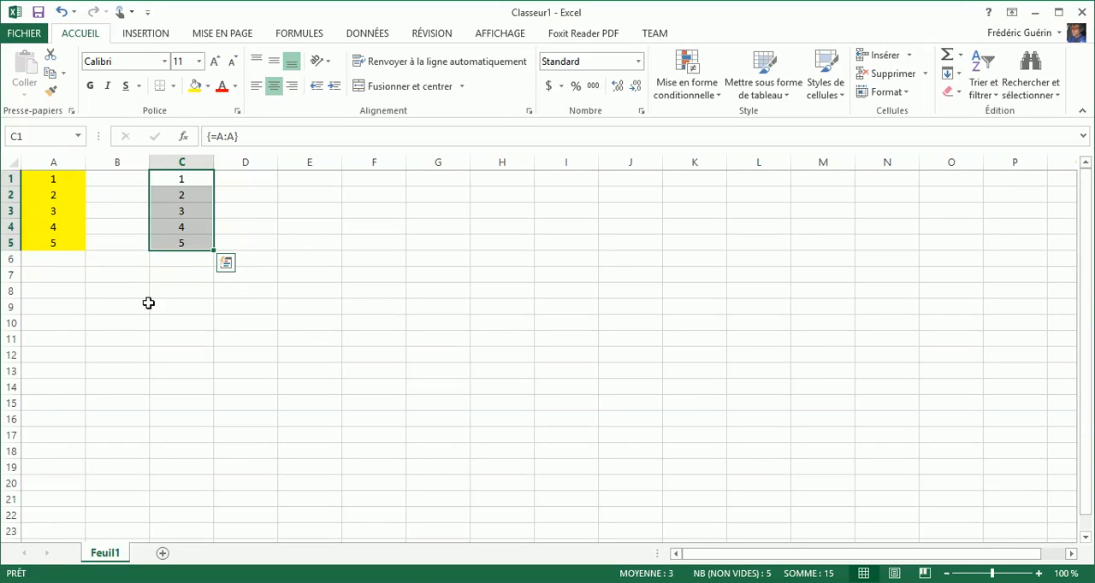
- Enter the array formula =1 across the range C9:E12
drag(182, 307, 305, 354)
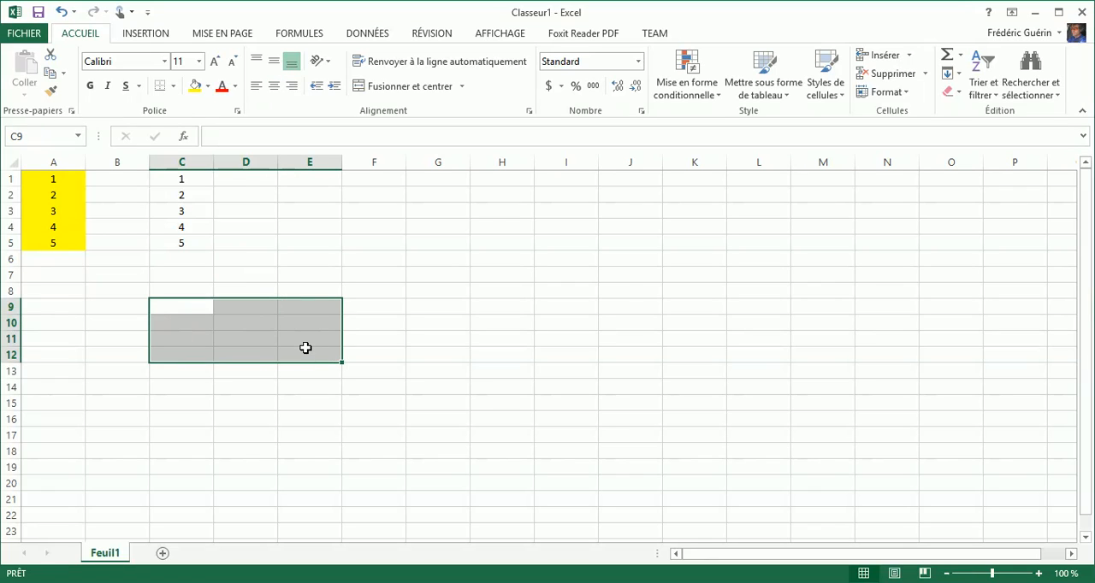
text(=1)
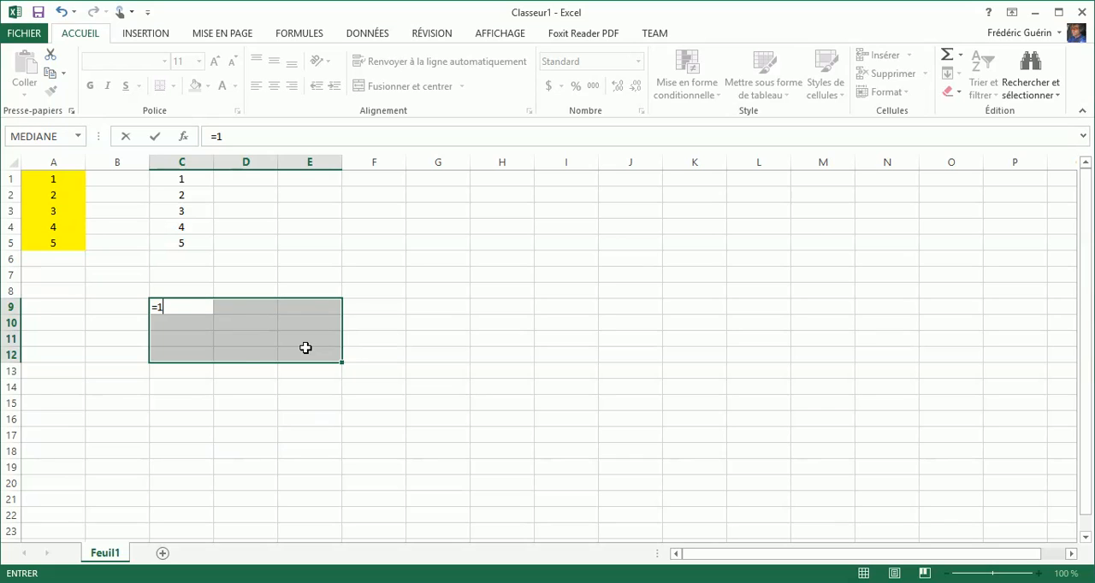
key(ctrl+shift+Return)
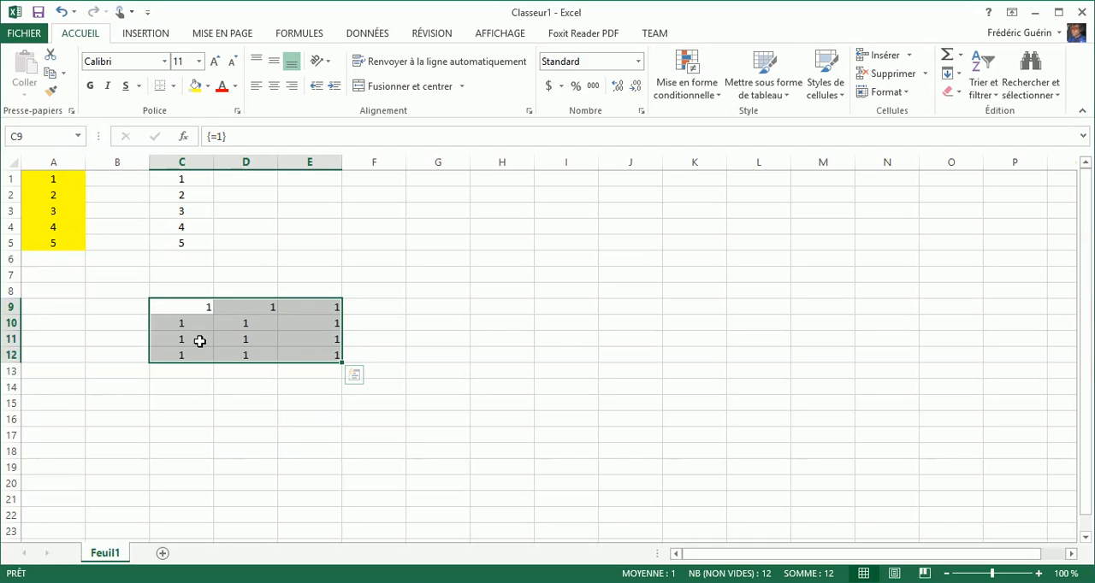
- Center the values in C9:E12 horizontally and fill the range with the standard light blue
click(182, 305)
drag(182, 306, 308, 349)
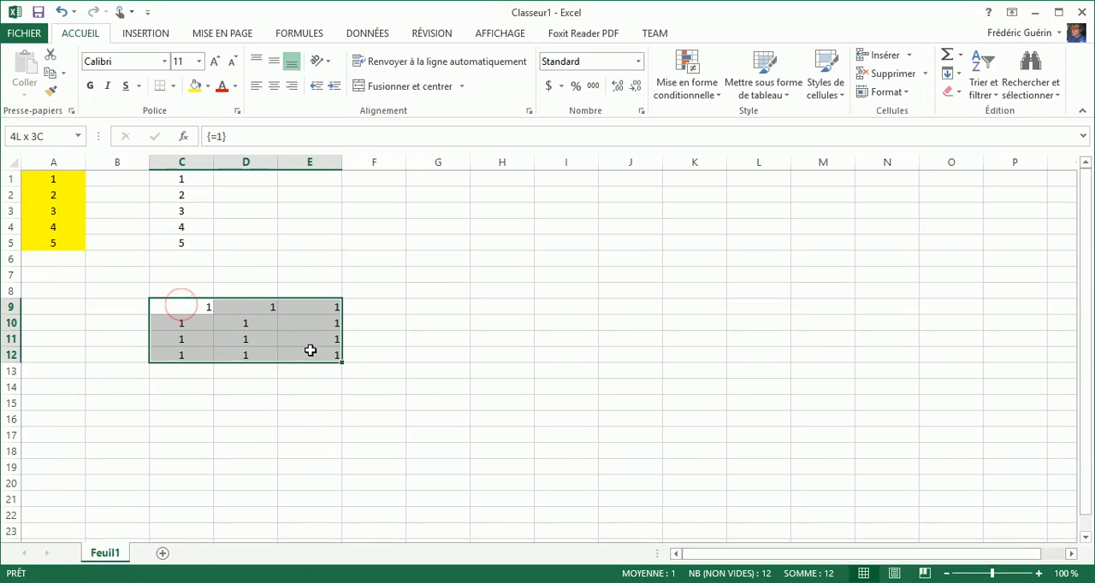
click(273, 87)
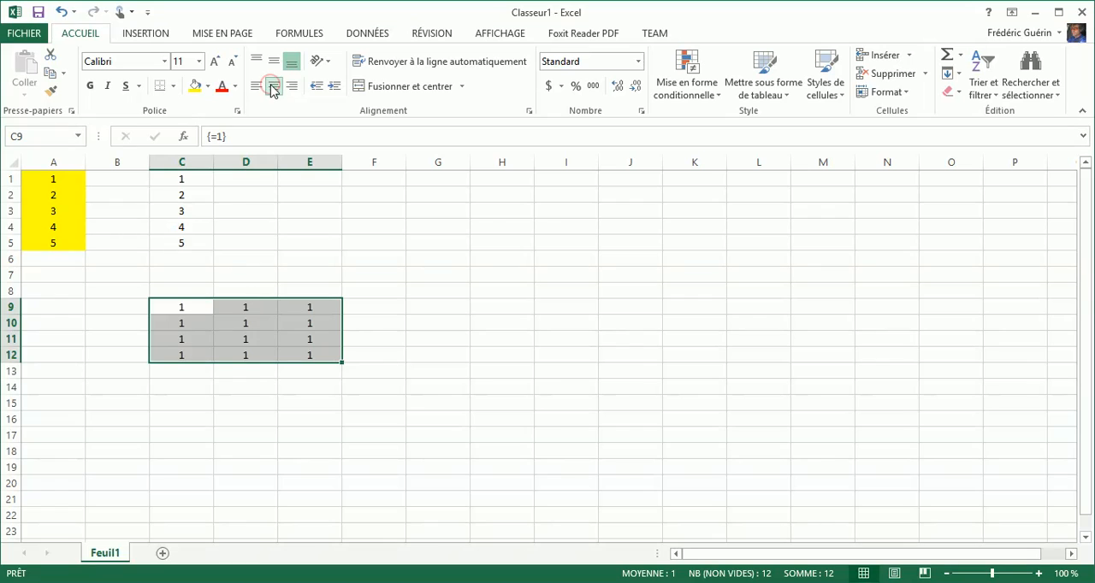
click(207, 86)
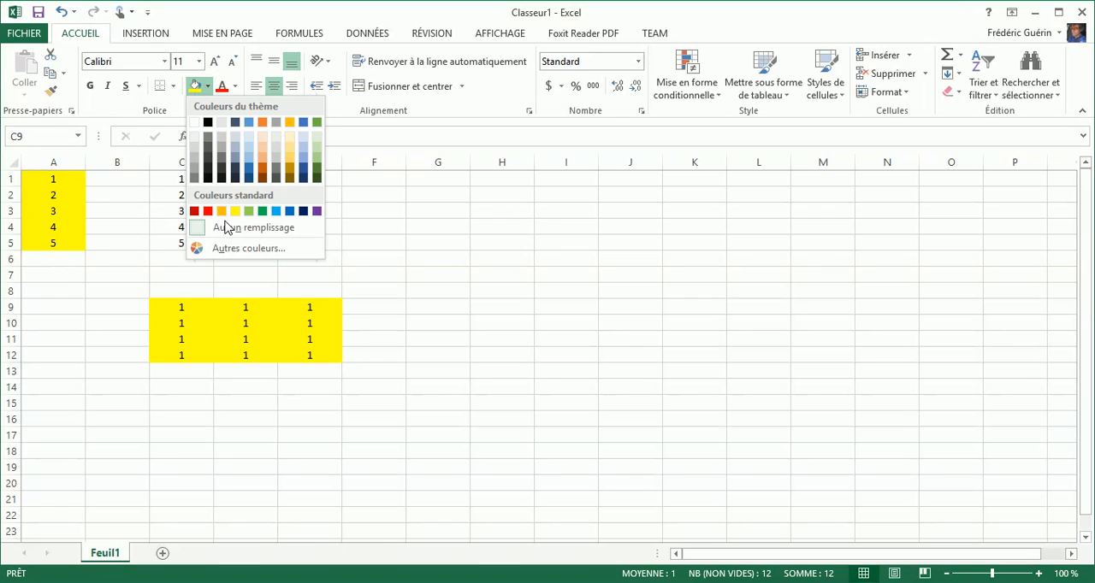
click(276, 215)
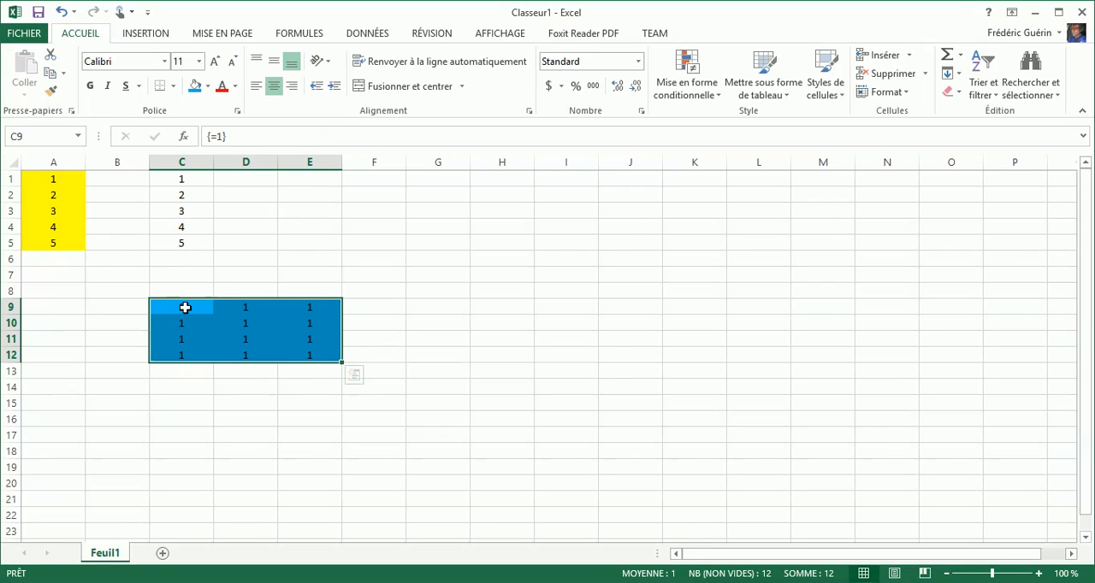
- Check cells of the C9:E12 array and change the array's value to 2 from cell E11
click(185, 308)
click(247, 320)
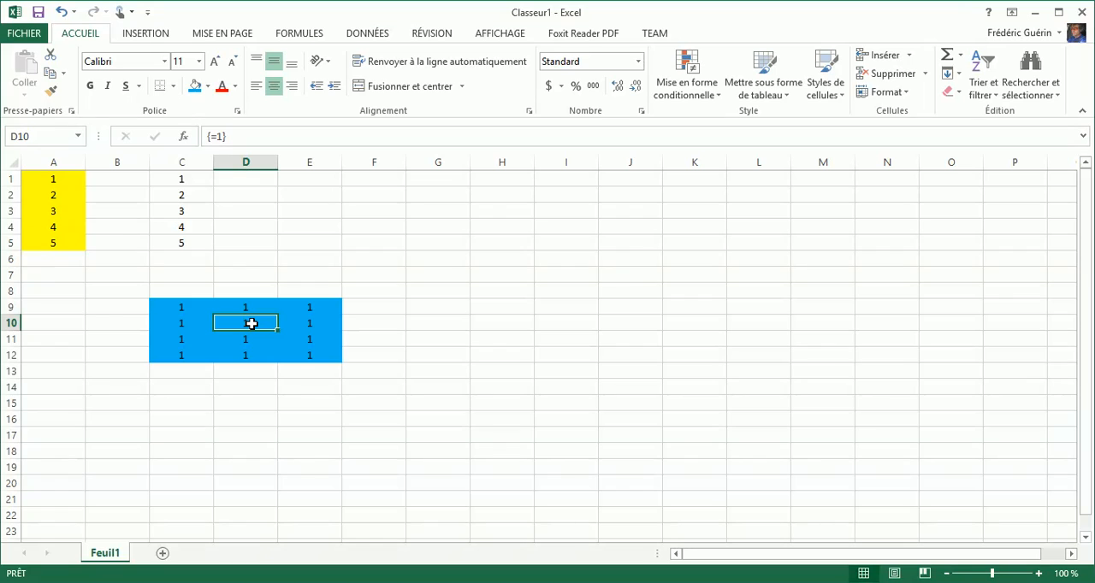
click(292, 340)
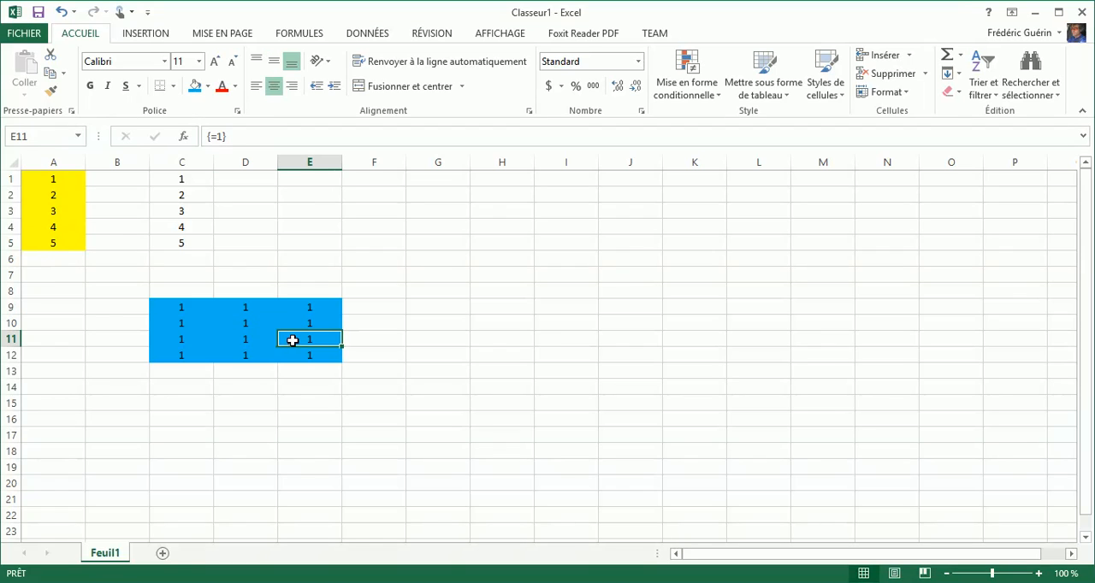
text(2)
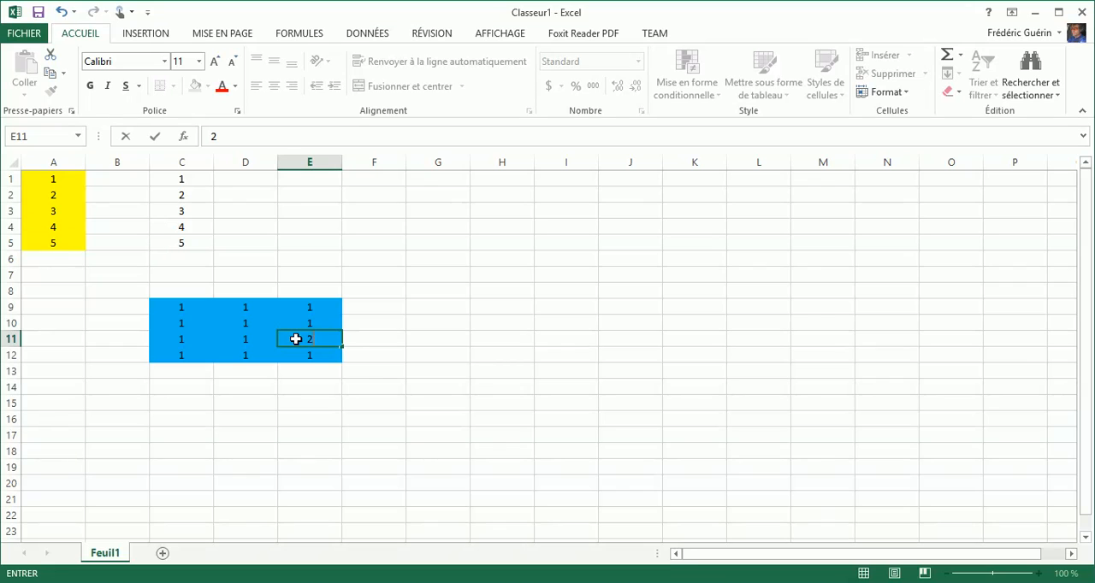
key(Return)
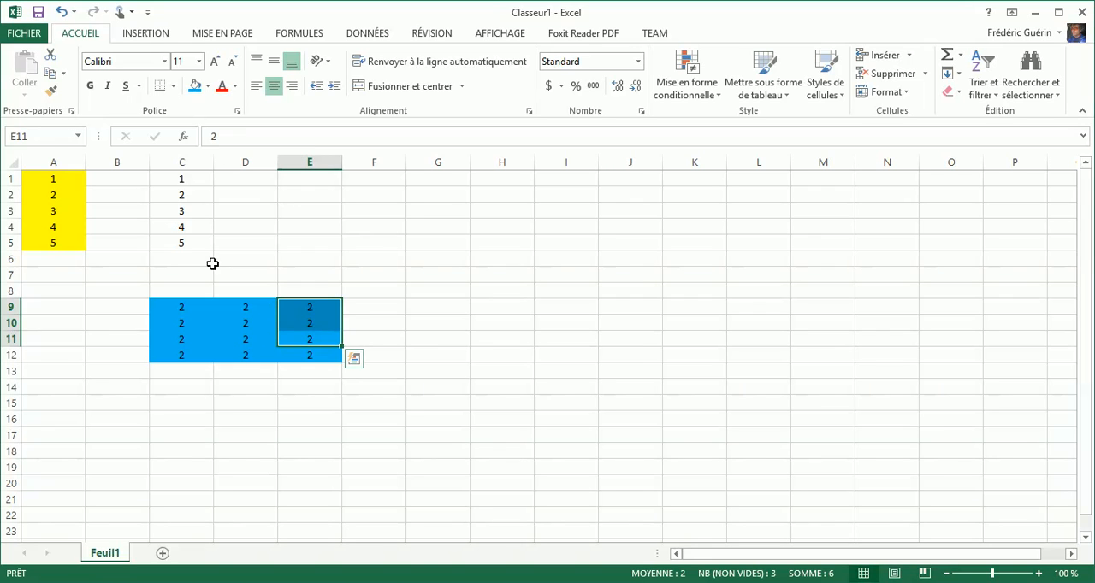
- Fill the array range C1:C5 with a light orange theme color
click(182, 205)
drag(180, 179, 186, 244)
click(207, 86)
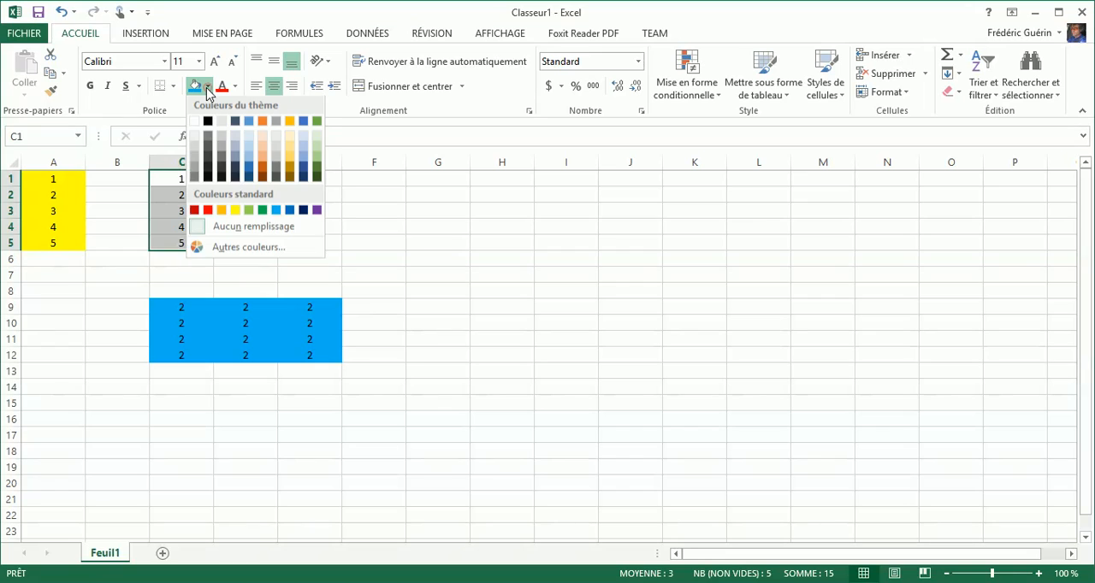
click(262, 158)
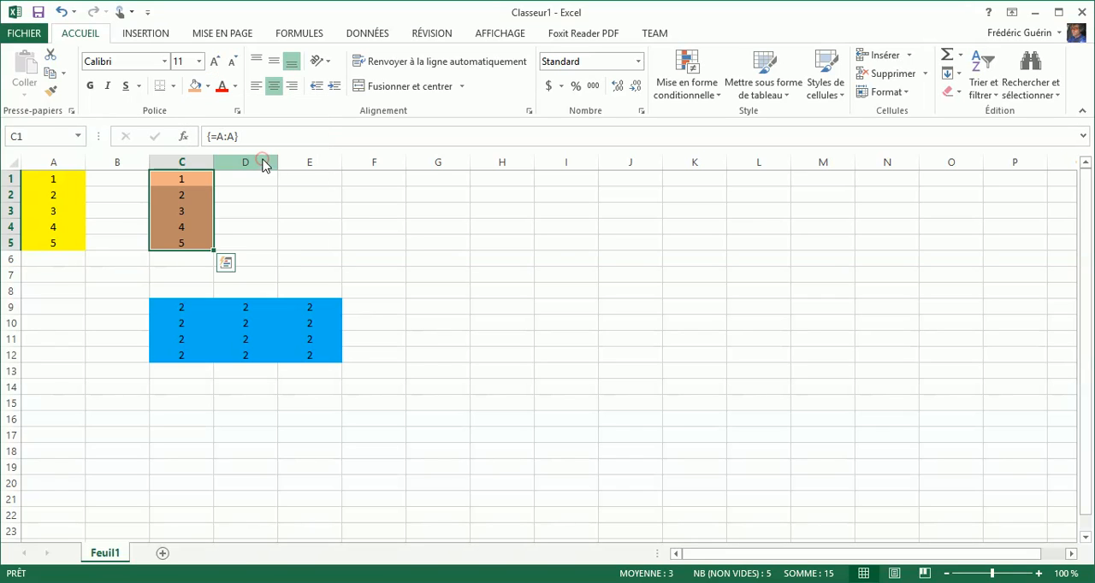
- Try to overwrite only cell C3 of the C1:C5 array with the value 5
click(188, 213)
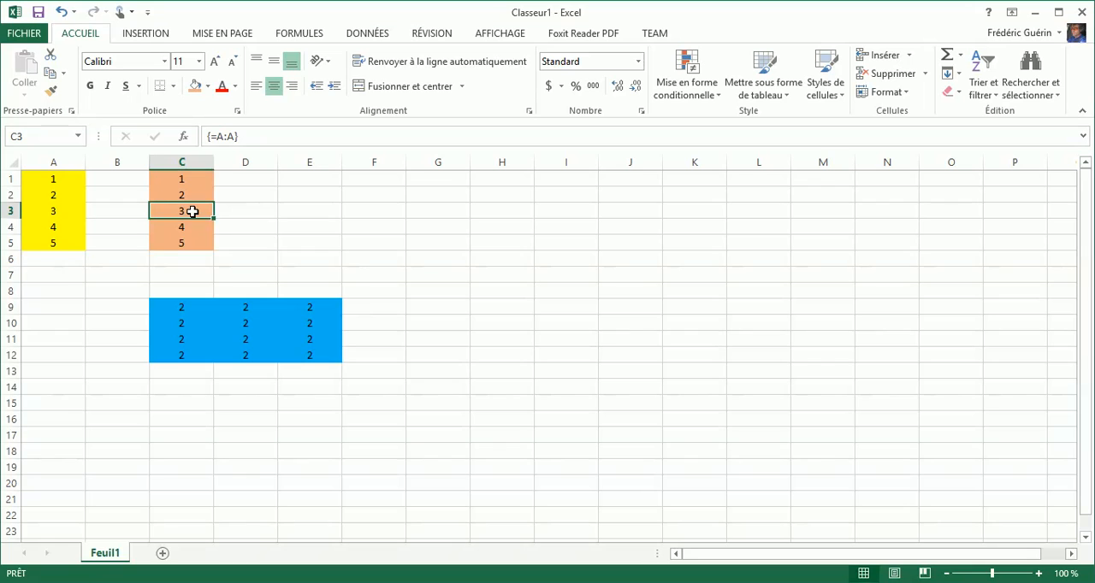
text(5)
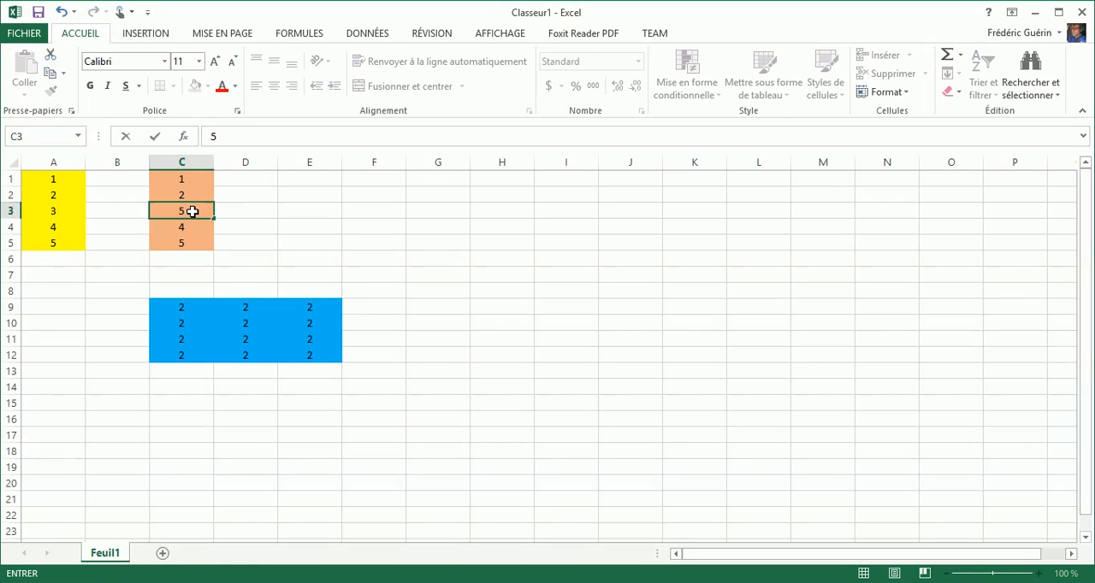
key(Return)
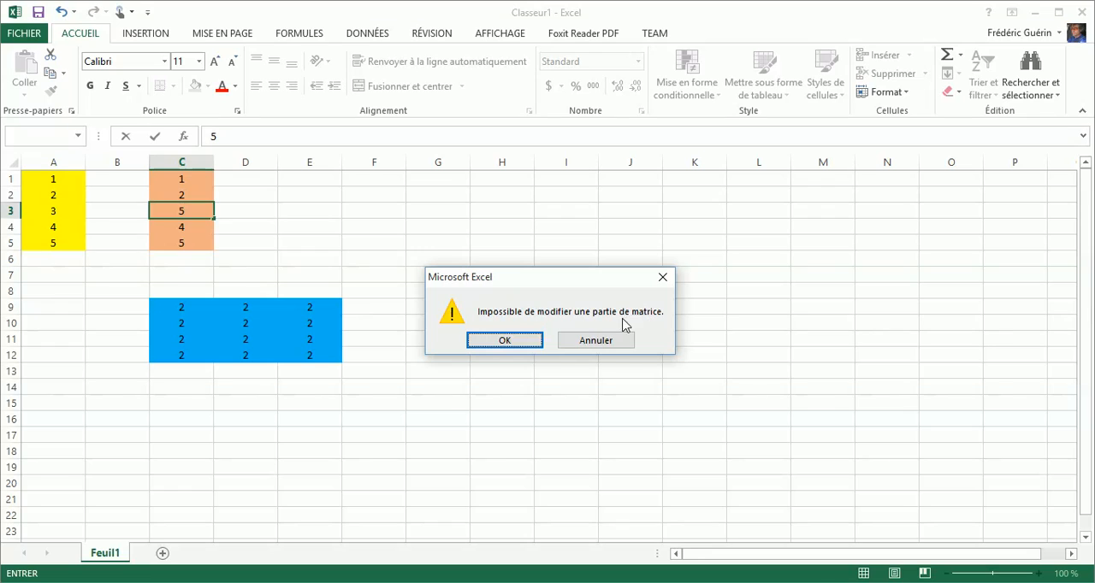
- Change the array formula of C1:C5 to =A:A+1 by re-entering it from cell C3 as an array formula
click(597, 340)
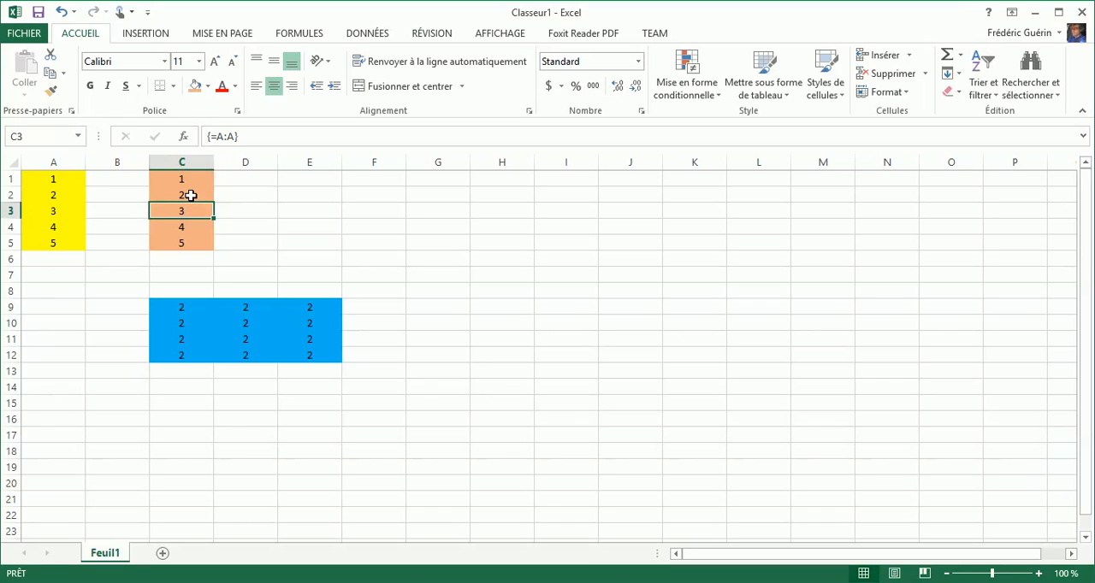
click(189, 196)
click(195, 213)
text(=)
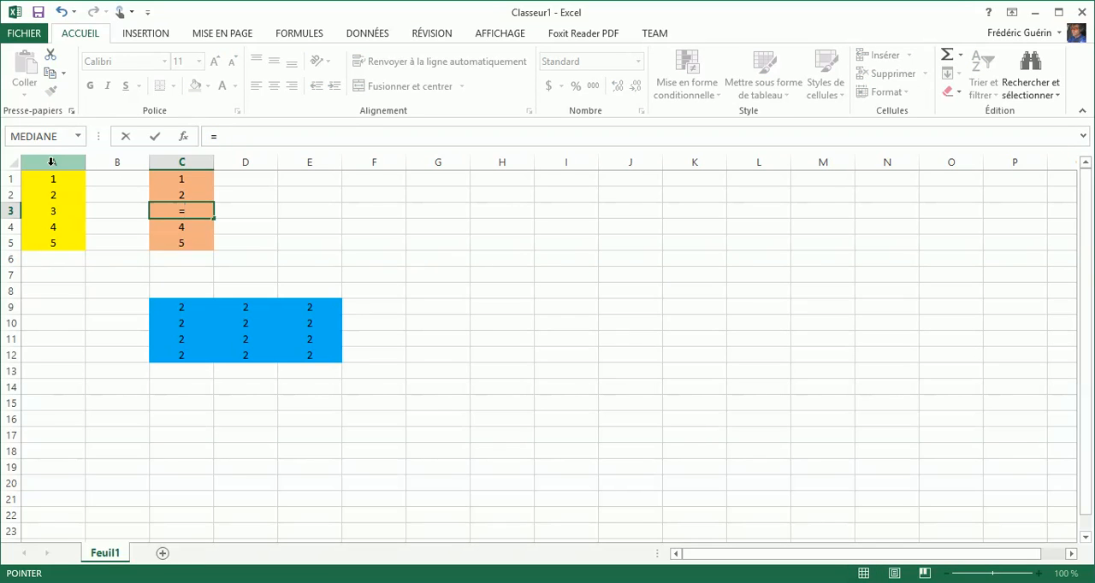
click(51, 164)
text(+)
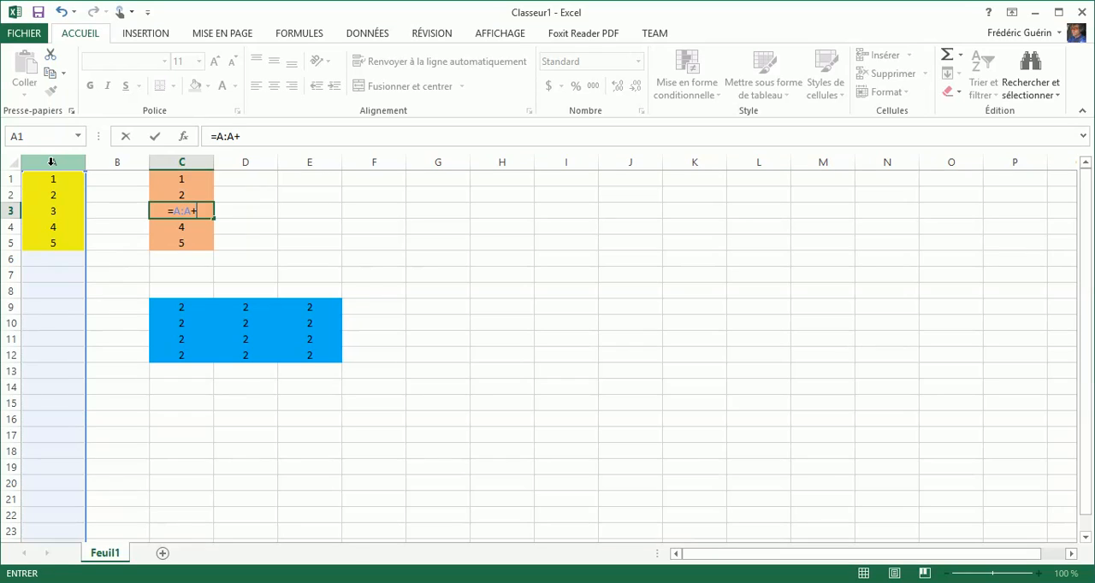
text(1)
key(ctrl+shift+Return)
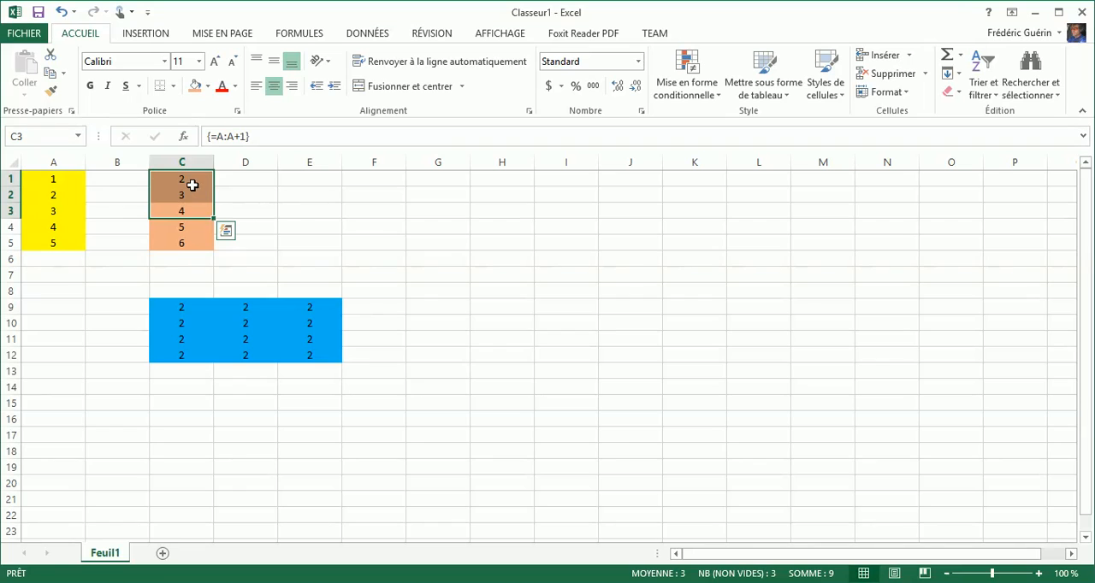
- Examine the formula in each cell of the C1:C5 array, from C1 down to C5
click(190, 182)
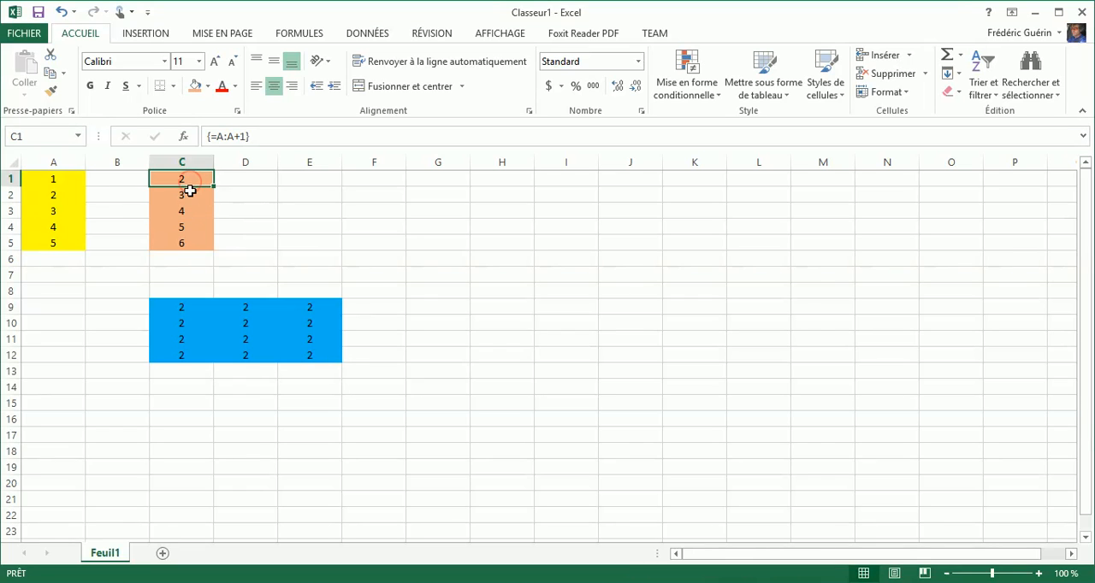
click(186, 195)
click(188, 211)
click(184, 228)
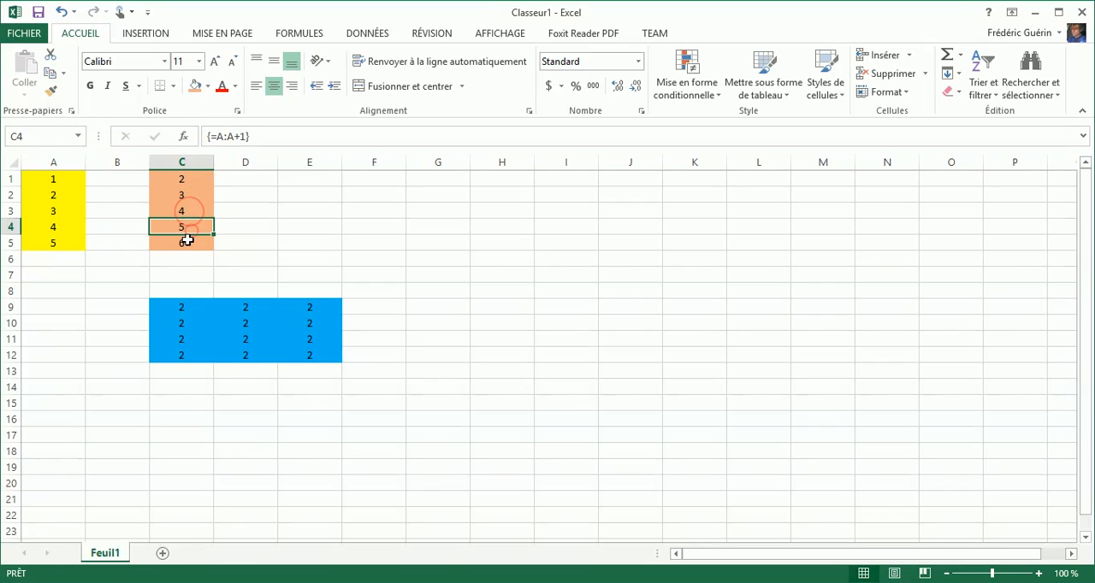
click(183, 243)
click(182, 213)
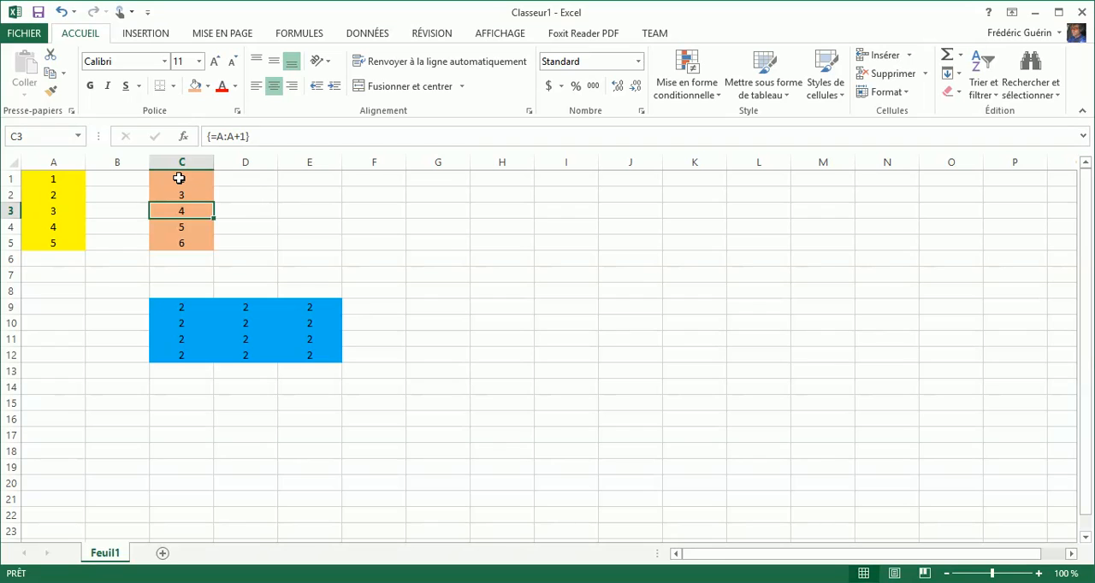
drag(178, 178, 188, 237)
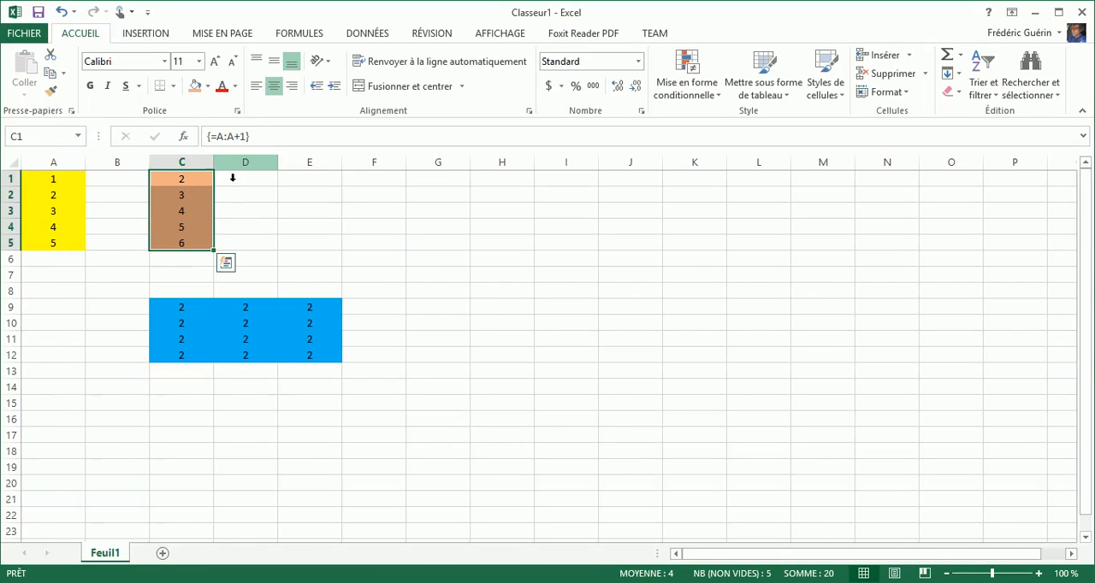
- Erase the array formula from within cell C3, validate it for the whole array, and check cells C3 and C4
click(196, 211)
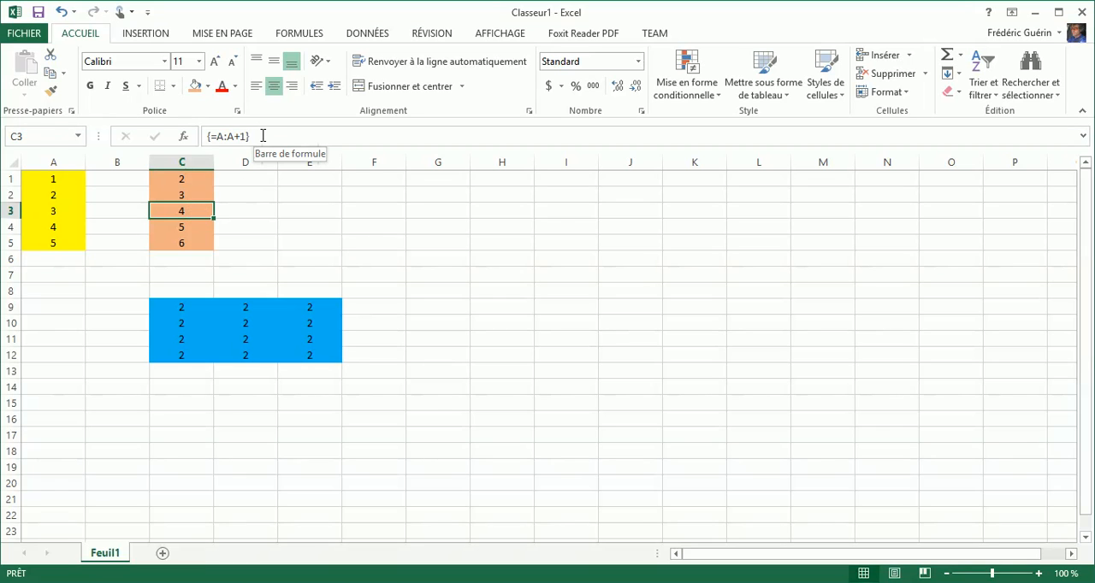
drag(262, 135, 214, 134)
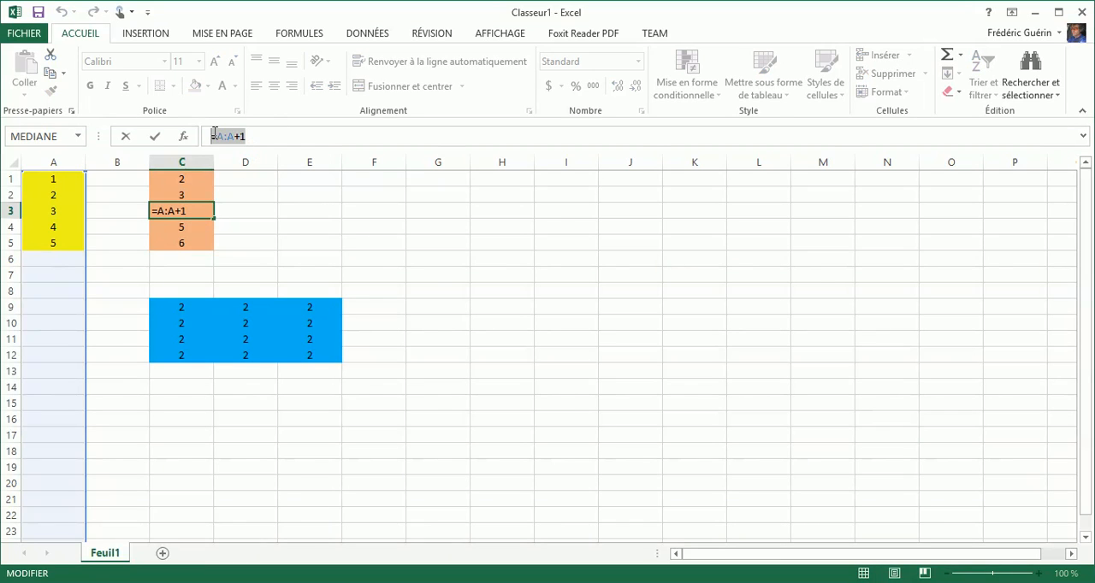
key(BackSpace)
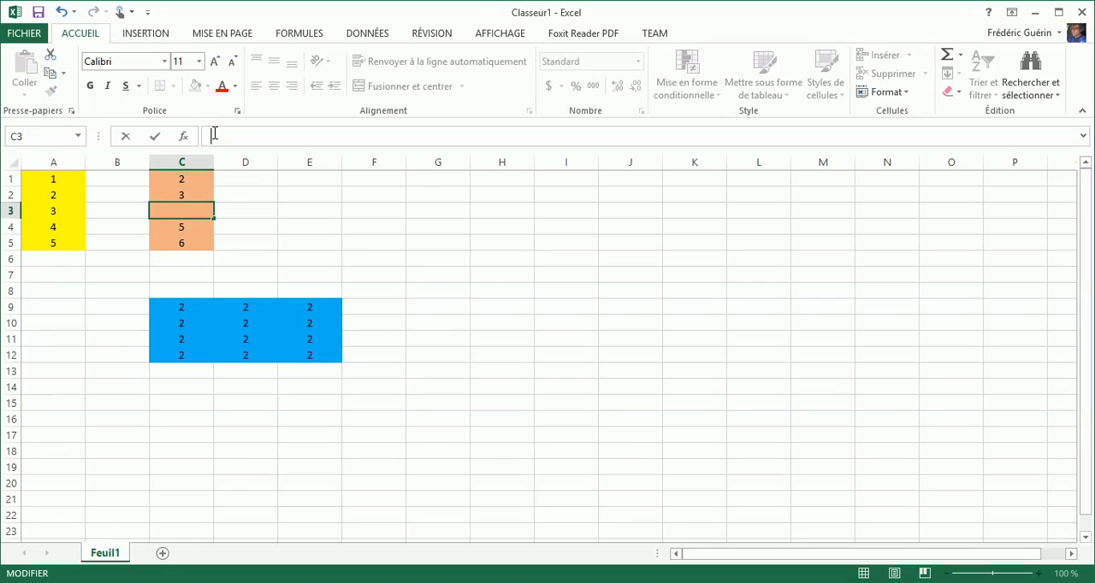
key(ctrl+Return)
key(shift+Up)
key(shift+Up)
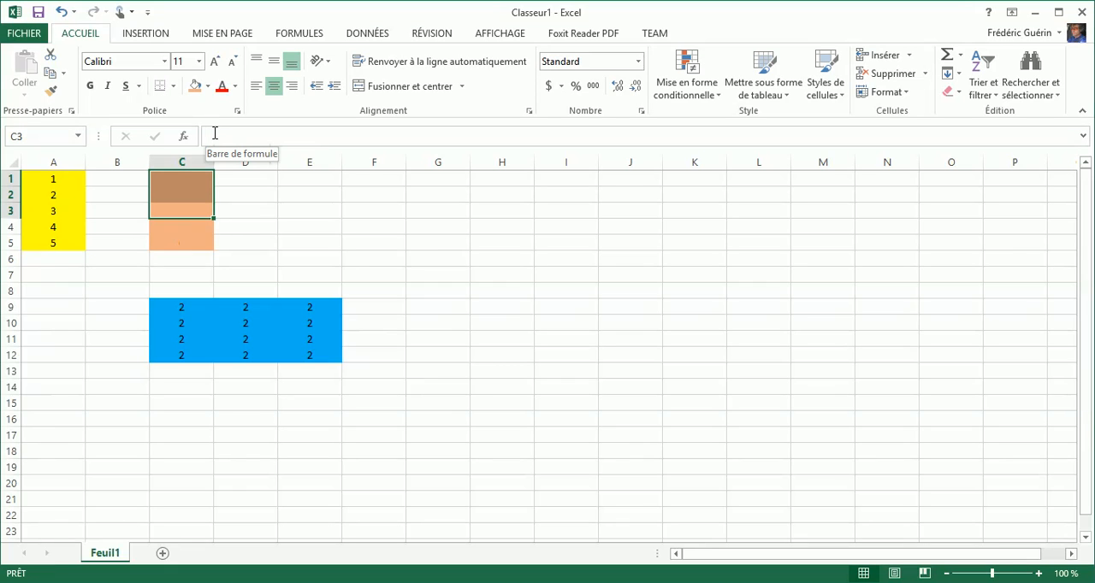
click(177, 210)
click(177, 228)
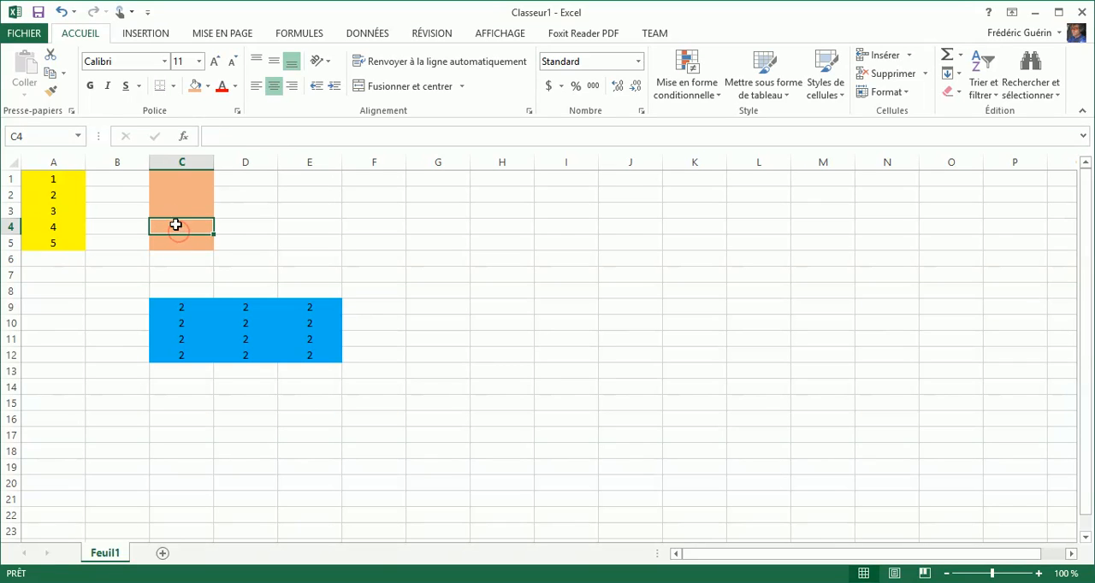
- Enter the ordinary values 2 in cell C3 and 3 in cell C4
click(176, 210)
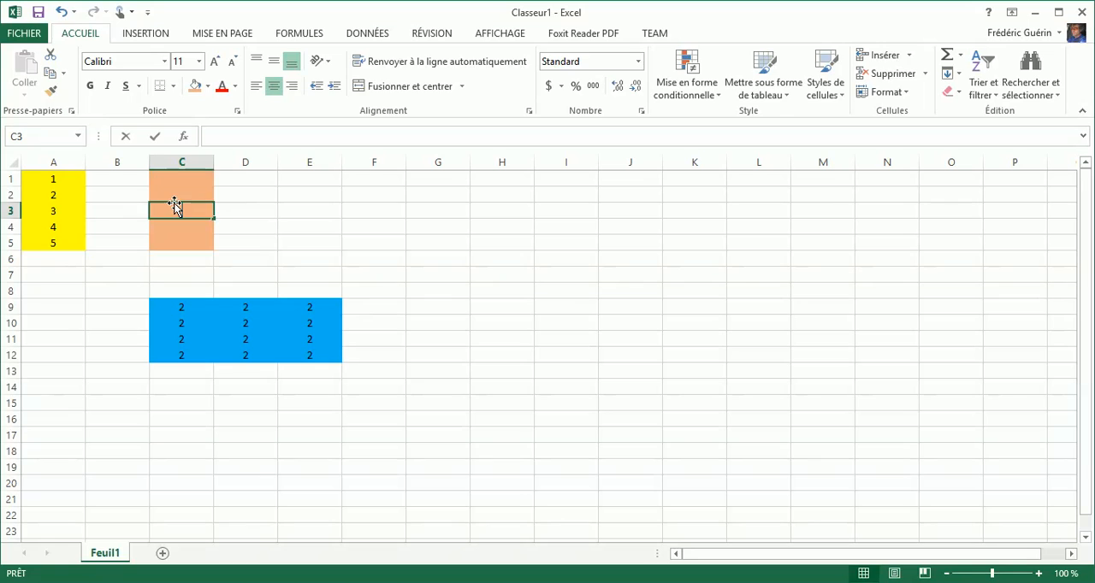
text(2)
key(Return)
text(3)
key(Return)
- Clear the individual values from cells C3 and C4
key(Tab)
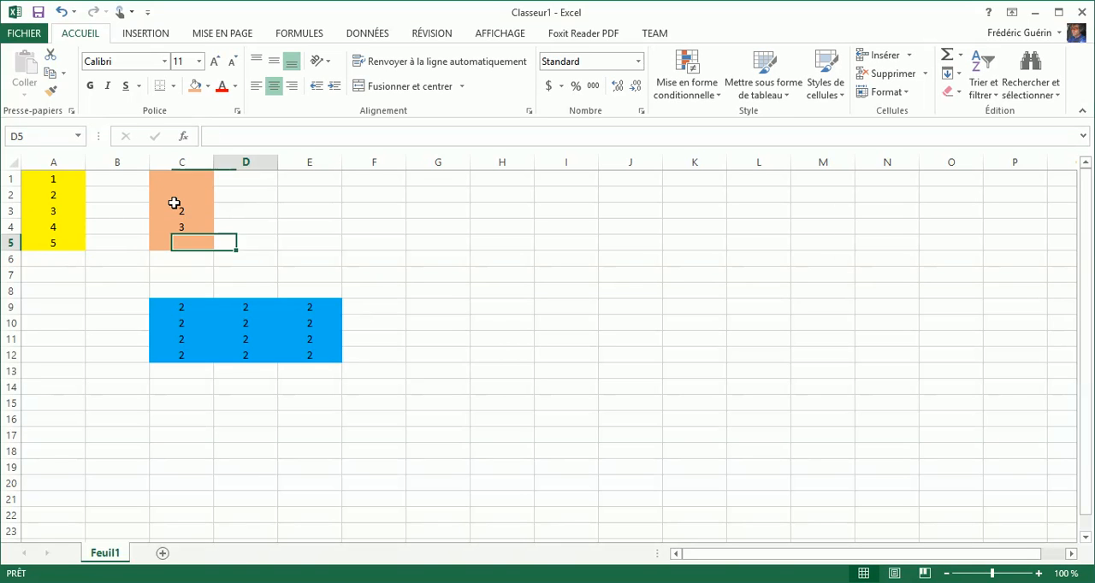
key(Tab)
key(Left)
key(Left)
key(Left)
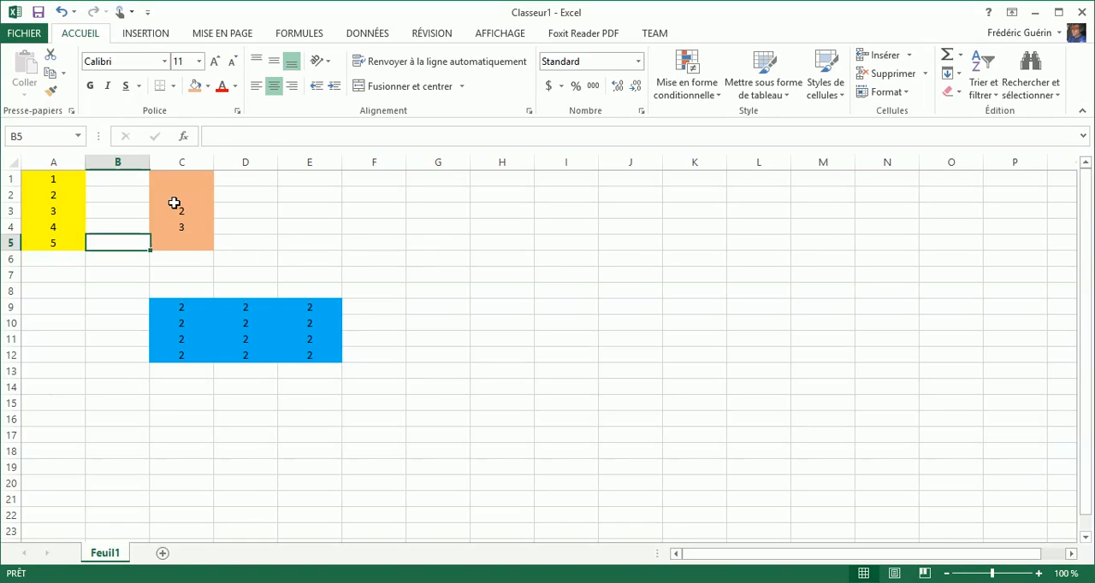
key(Up)
key(Right)
key(Right)
key(Left)
key(Up)
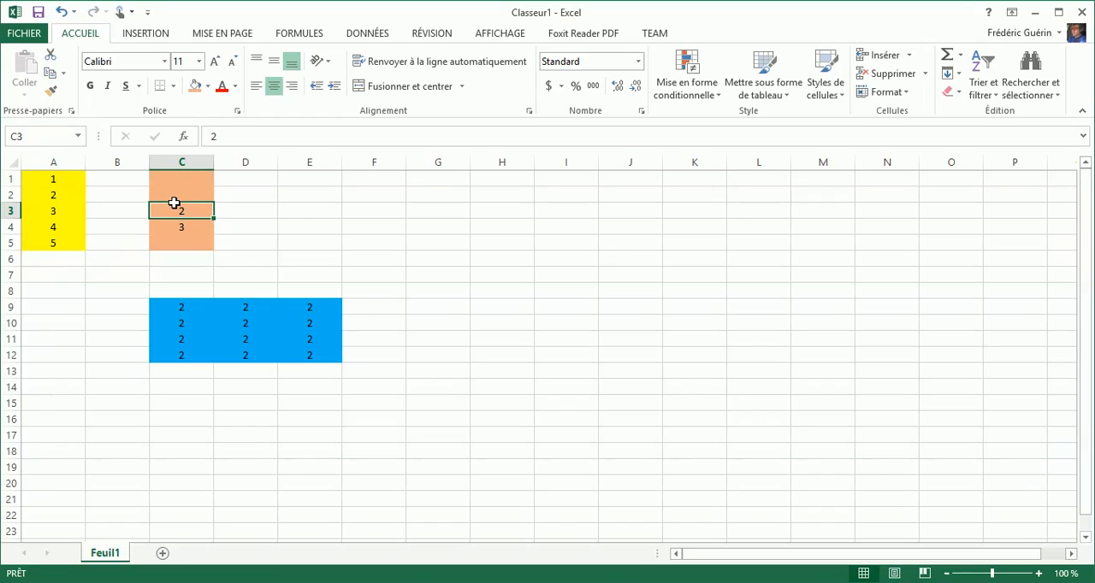
key(BackSpace)
key(Up)
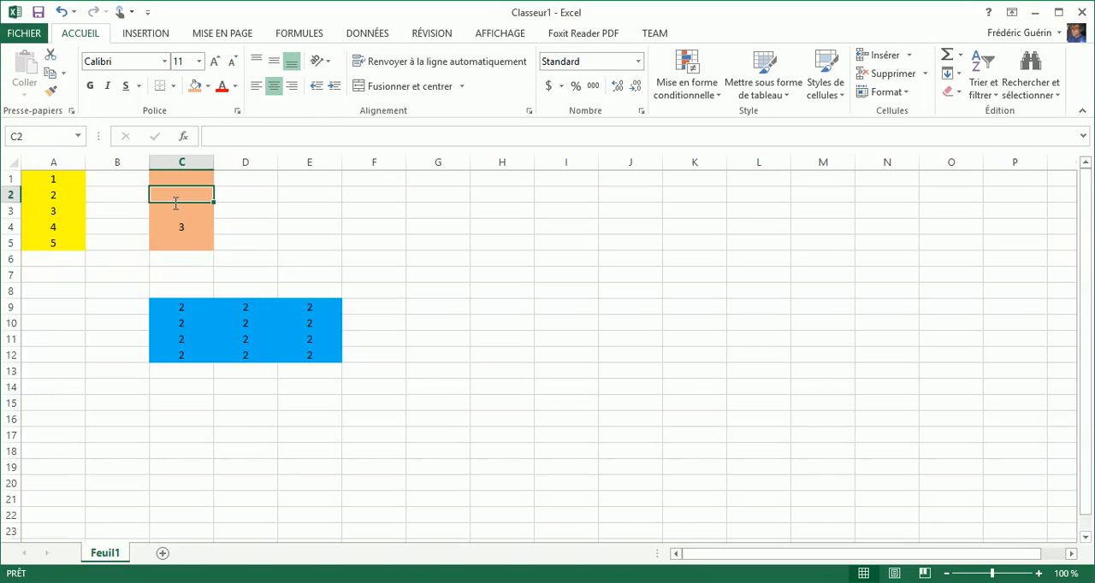
key(Down)
key(Down)
key(BackSpace)
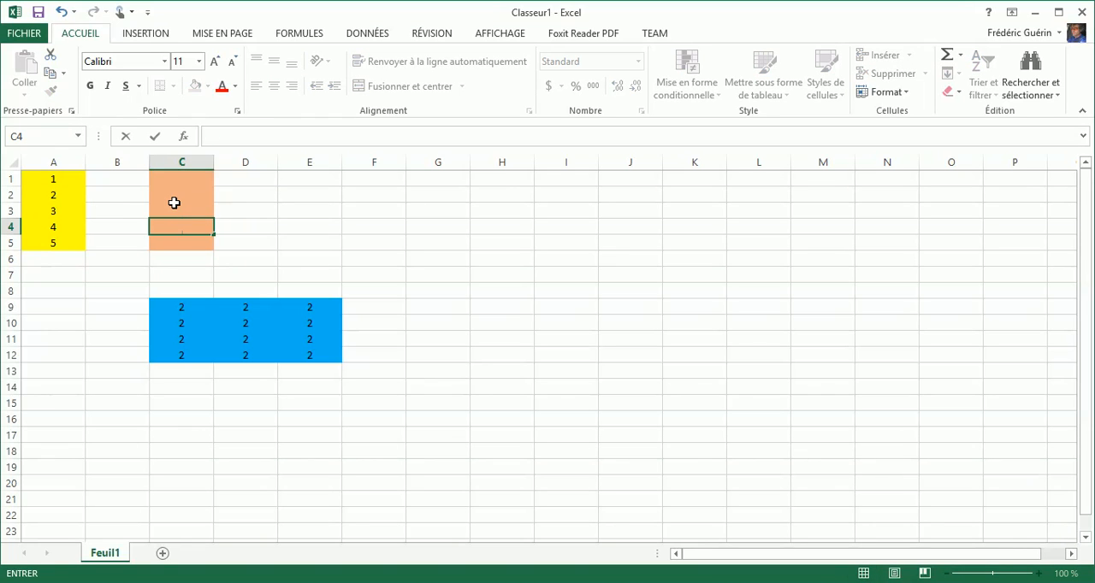
- Undo the edits to C3 and C4 and the deletion of the array formula in C1:C5
key(ctrl+z)
key(ctrl+z)
key(ctrl+z)
key(ctrl+z)
click(244, 227)
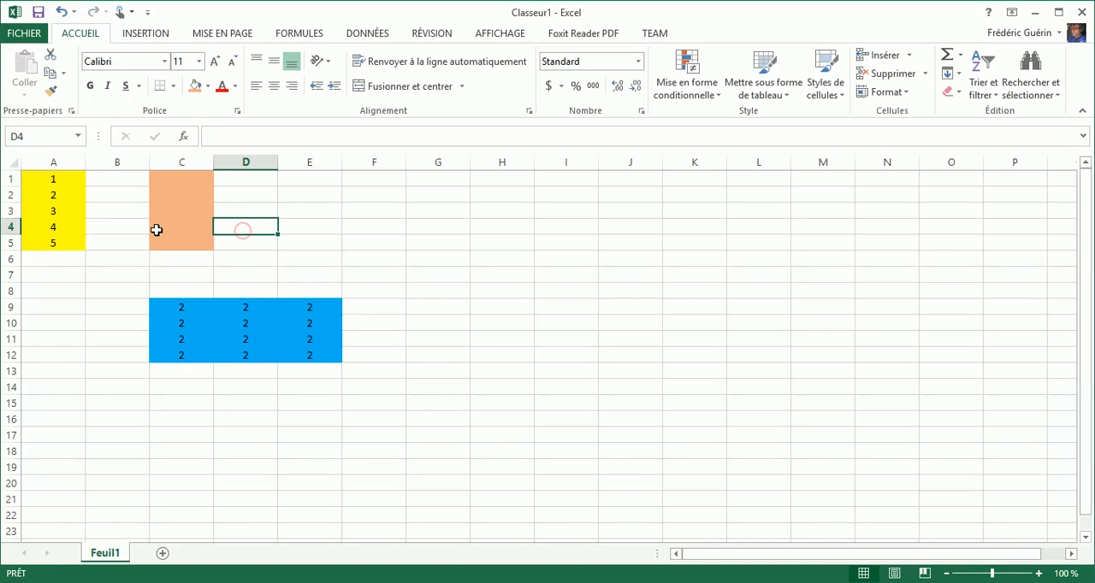
click(174, 222)
key(ctrl+z)
key(ctrl+z)
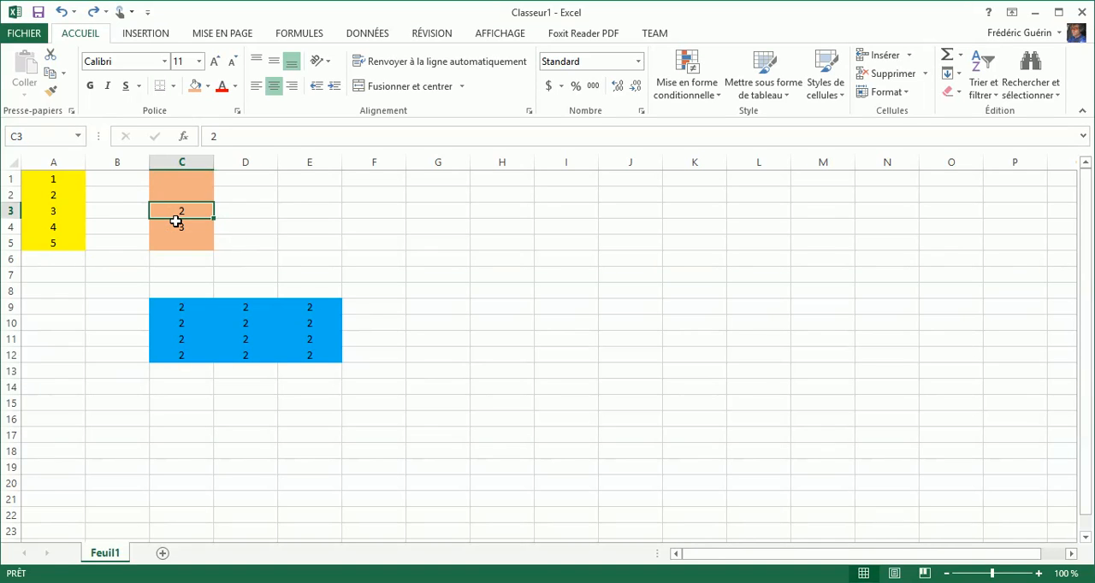
key(ctrl+z)
key(ctrl+z)
key(ctrl+z)
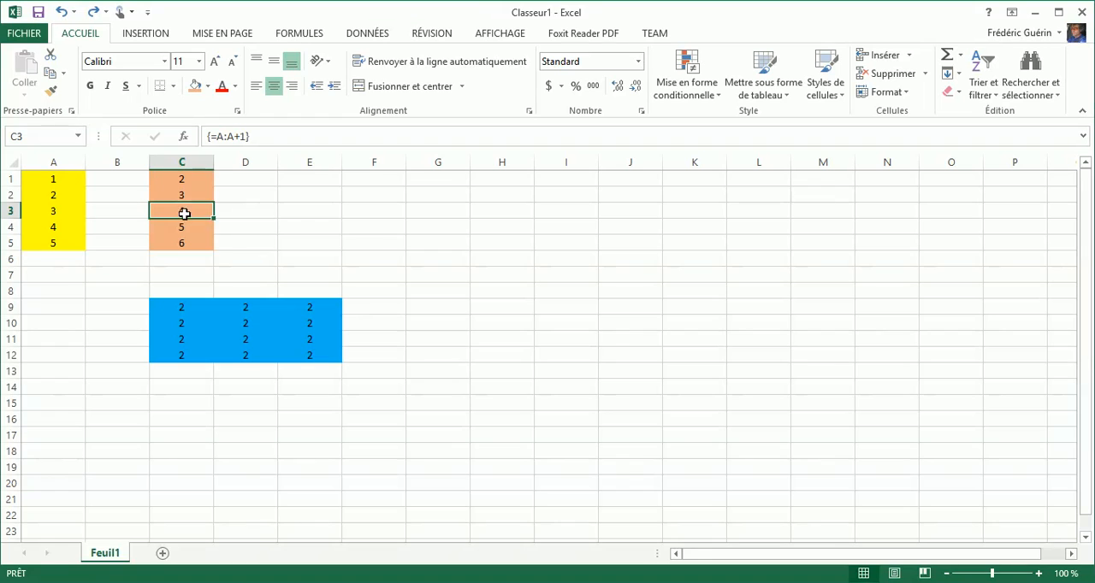
- Erase the array formula from within cell C2, validate it for the whole array, and undo the deletion
click(181, 190)
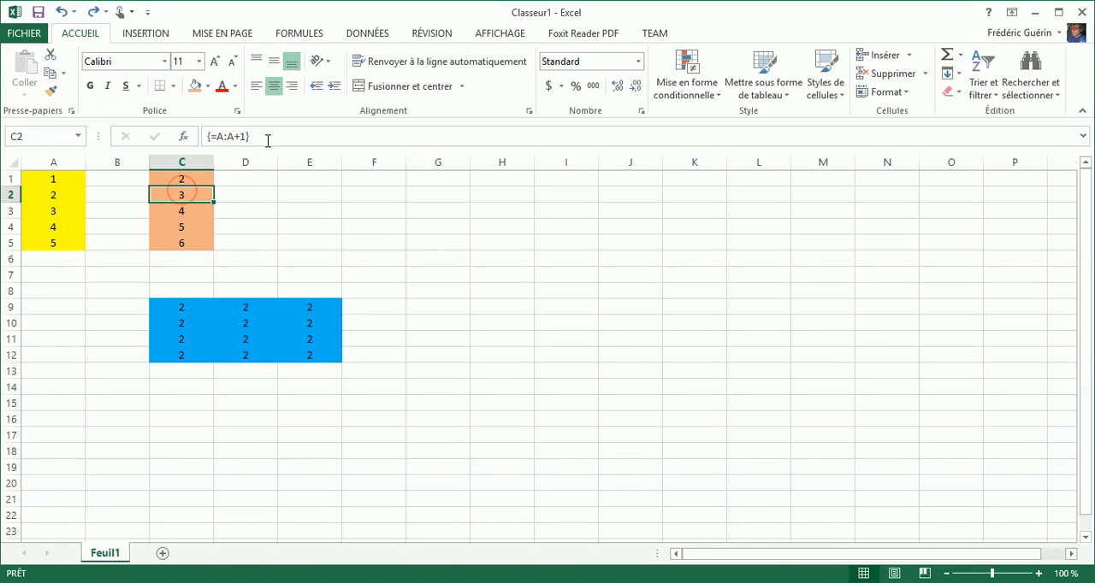
click(267, 139)
key(BackSpace)
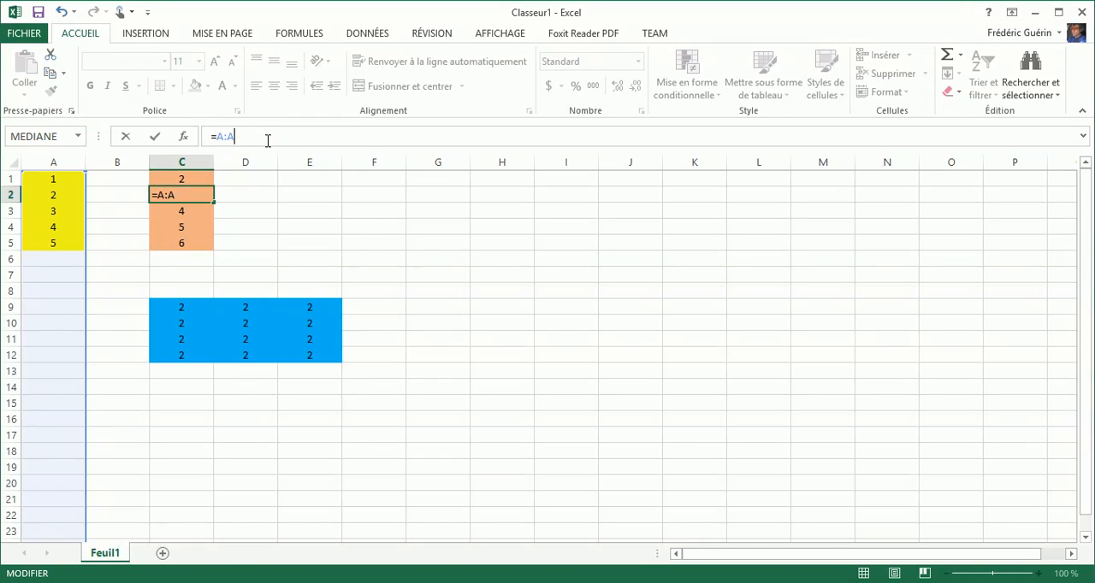
key(BackSpace)
key(BackSpace)
key(BackSpace)
key(BackSpace)
key(ctrl+shift+Return)
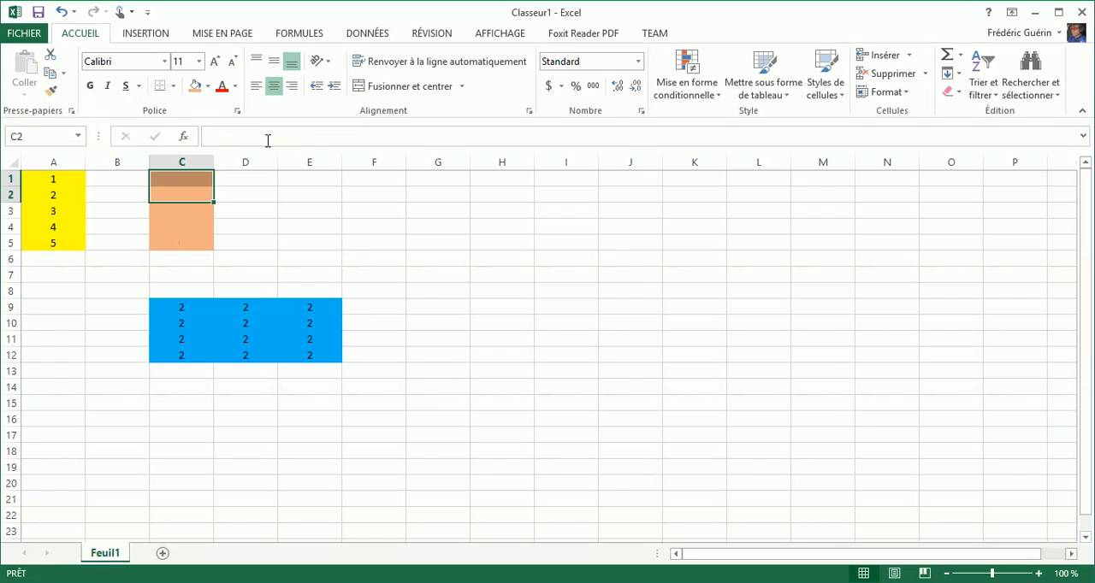
key(ctrl+z)
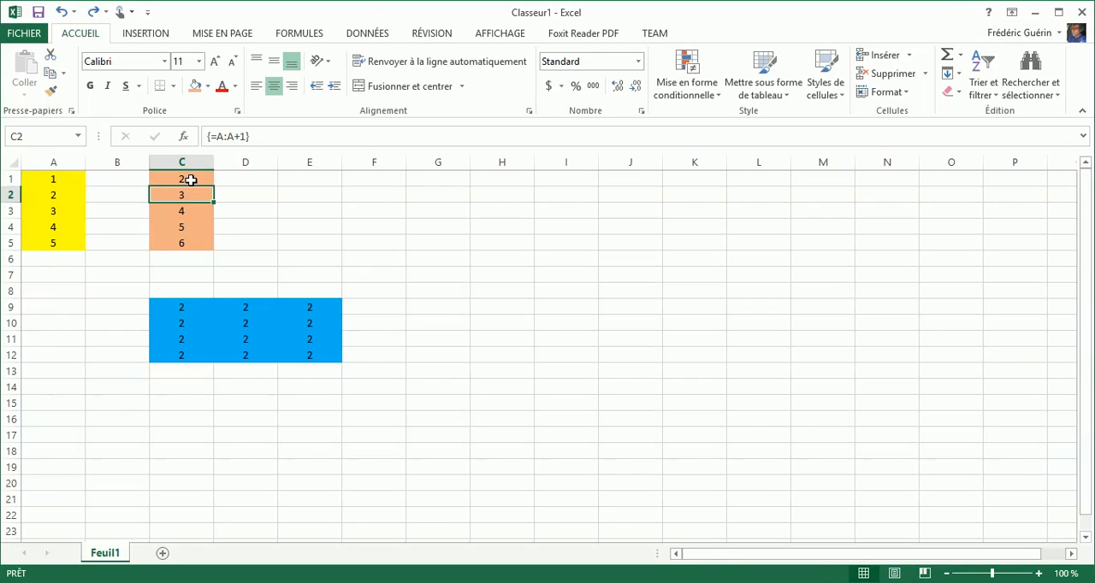
- Clear the contents of the whole C1:C5 array range and undo the clearing
drag(191, 179, 189, 239)
right_click(184, 214)
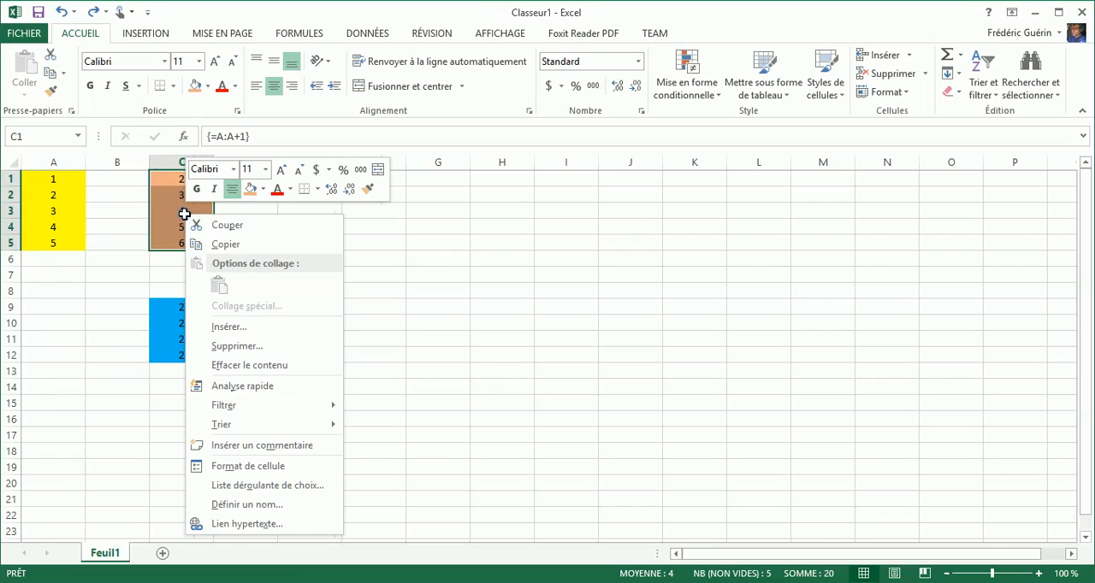
click(238, 365)
click(194, 203)
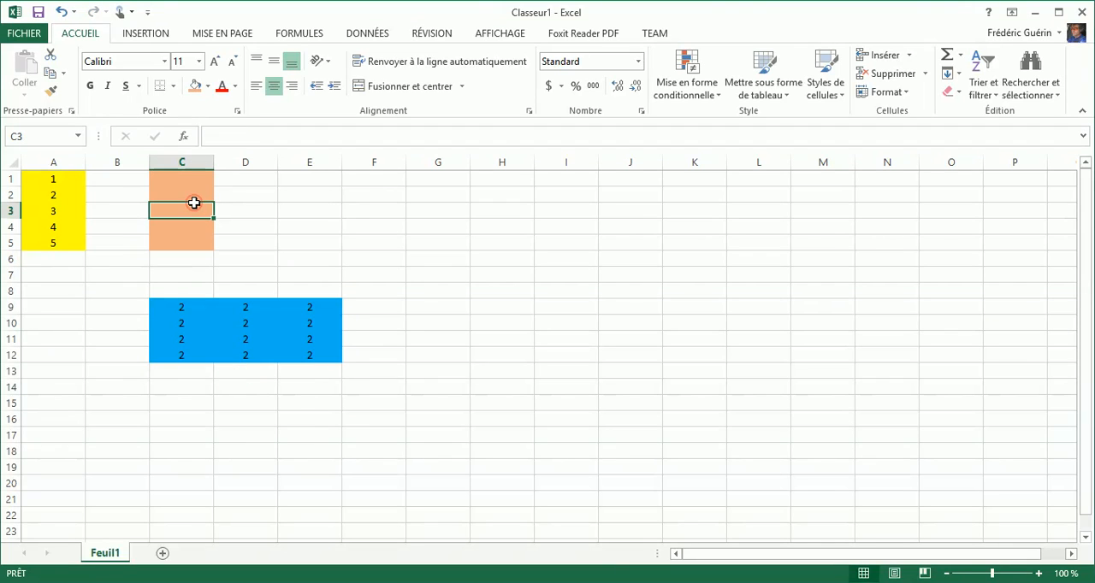
key(ctrl+z)
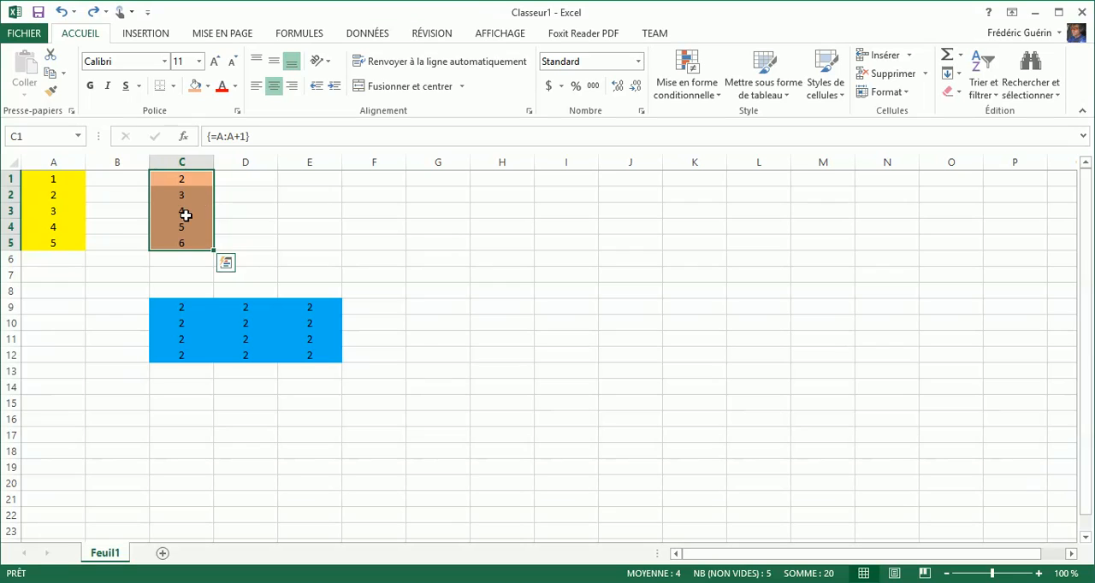
- Try to clear the contents of only cell C3 within the C1:C5 array
click(188, 211)
right_click(186, 211)
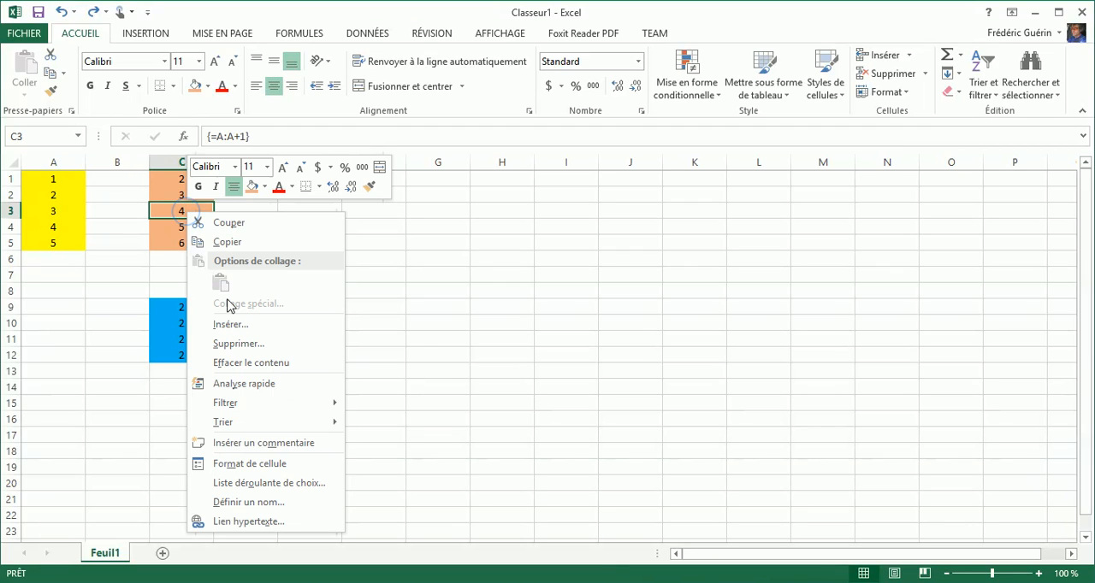
click(232, 363)
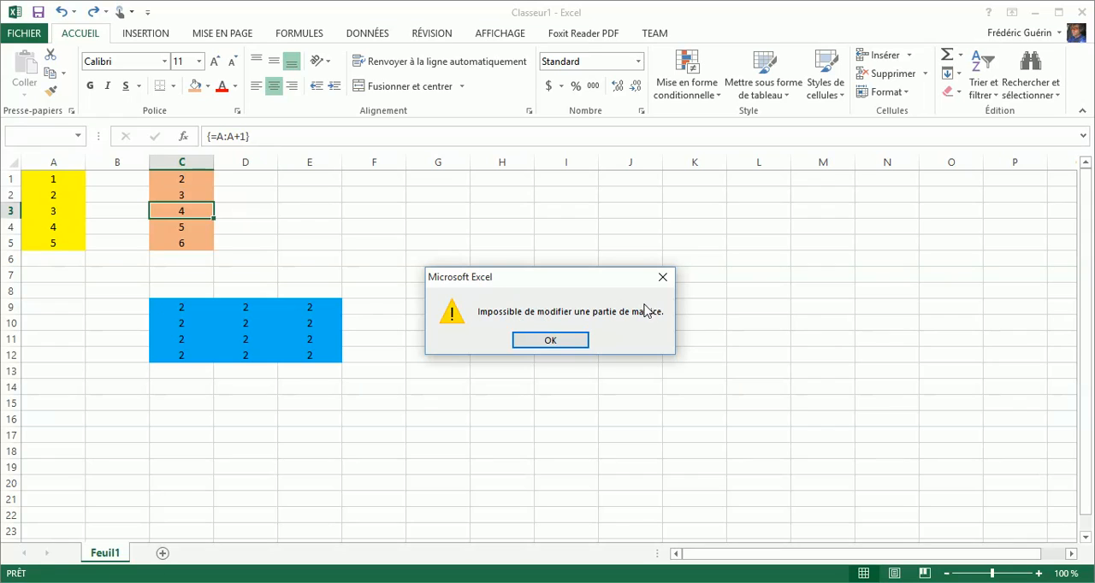
click(546, 342)
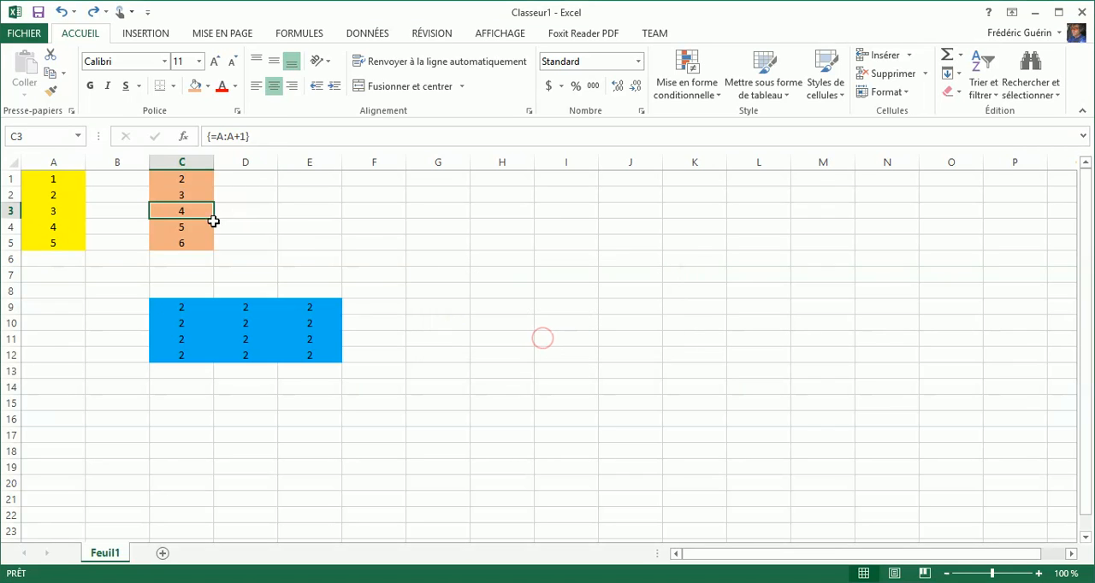
- Delete the cells of the whole C1:C5 array range, shifting cells left, and undo the deletion
drag(190, 179, 200, 242)
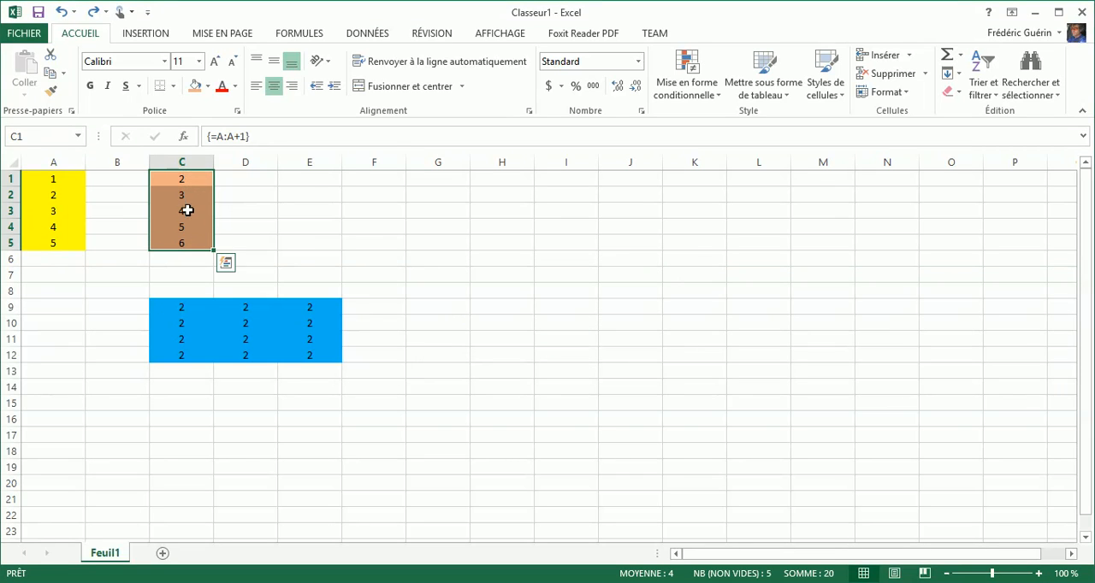
right_click(187, 206)
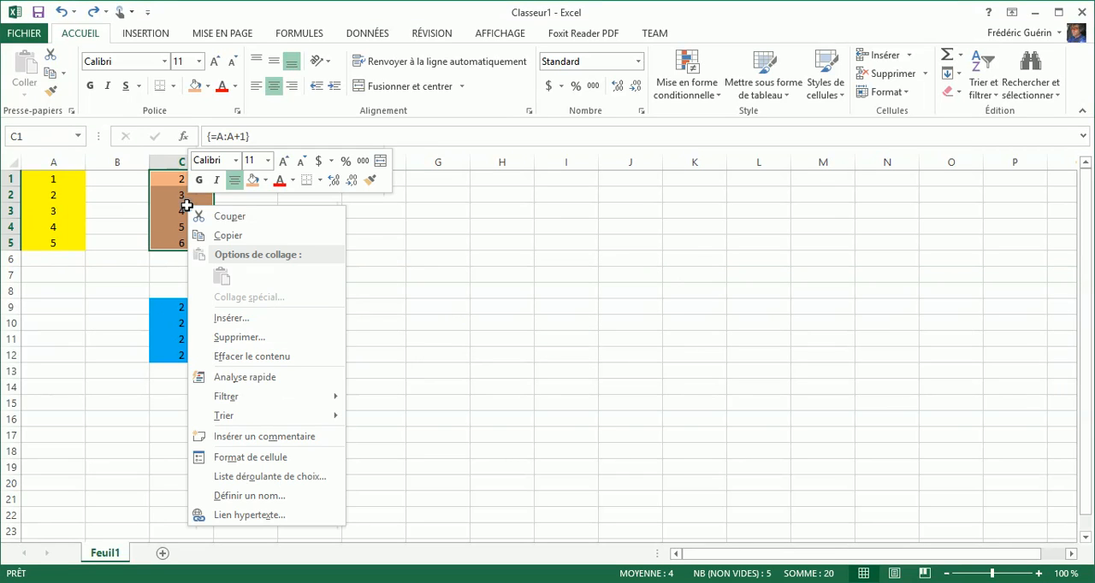
click(273, 340)
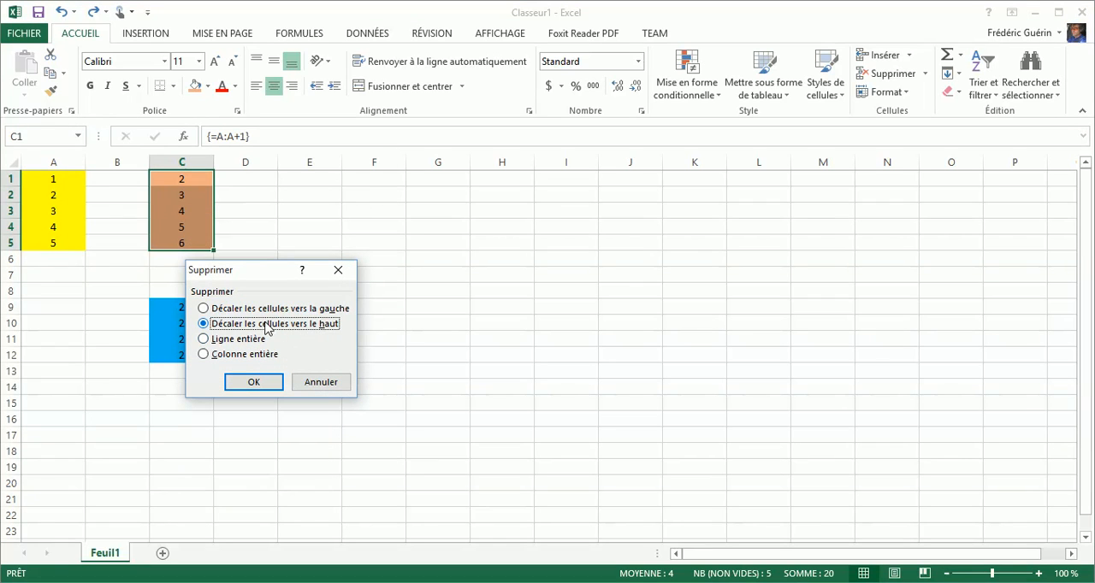
click(264, 309)
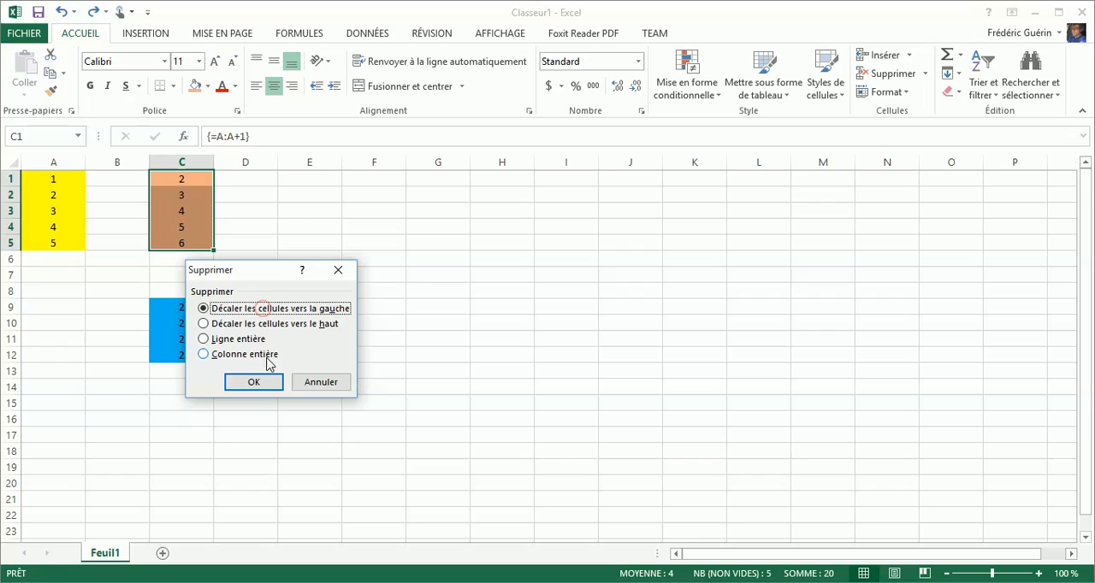
click(254, 383)
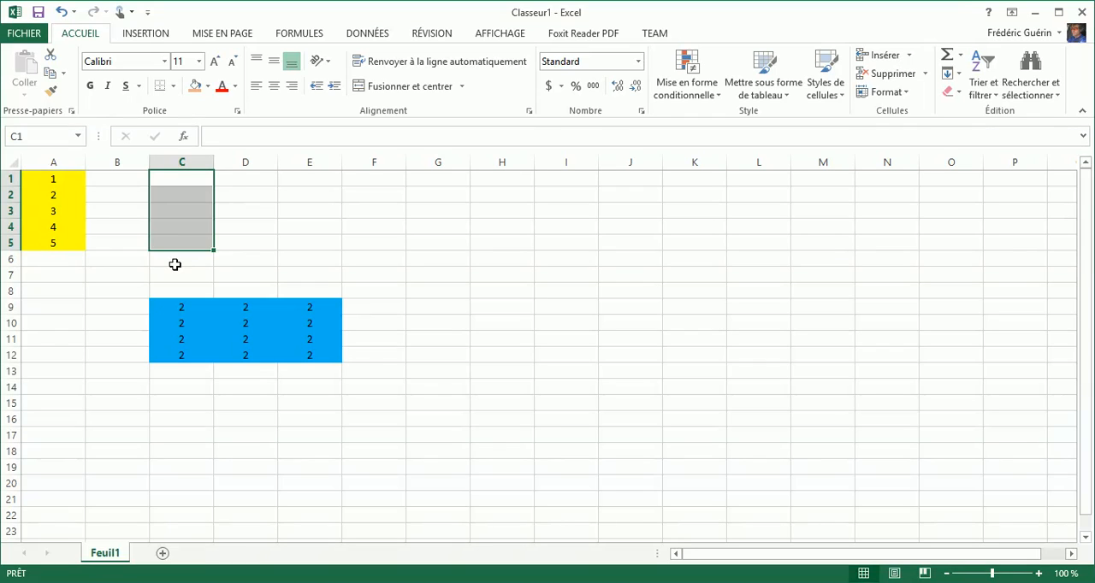
key(ctrl+v)
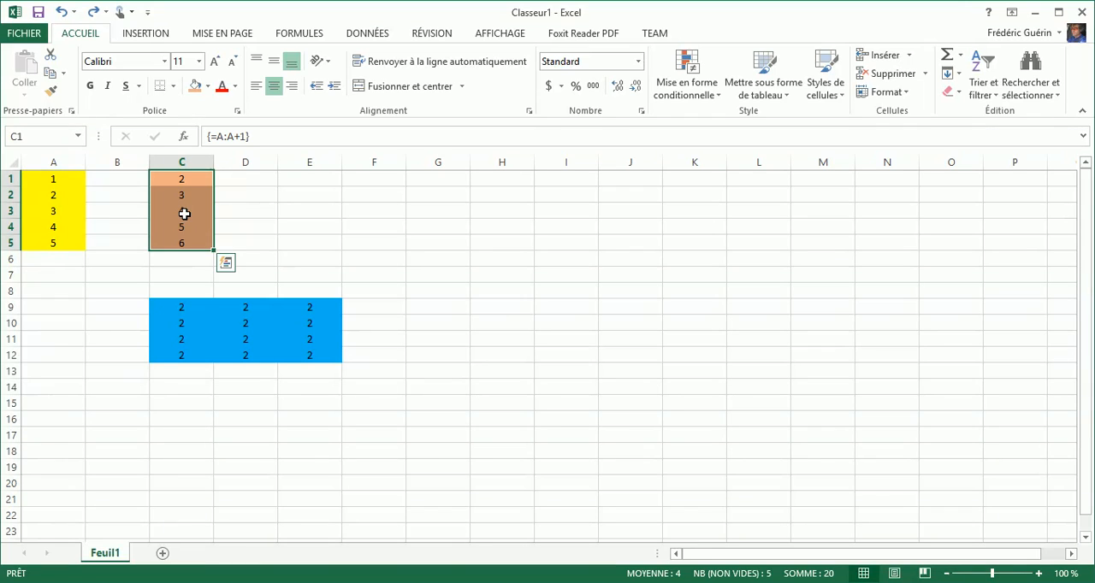
- Change the formula of the C1:C5 array to =A:A+A:A from within cell C2 and validate it as an array formula
click(184, 213)
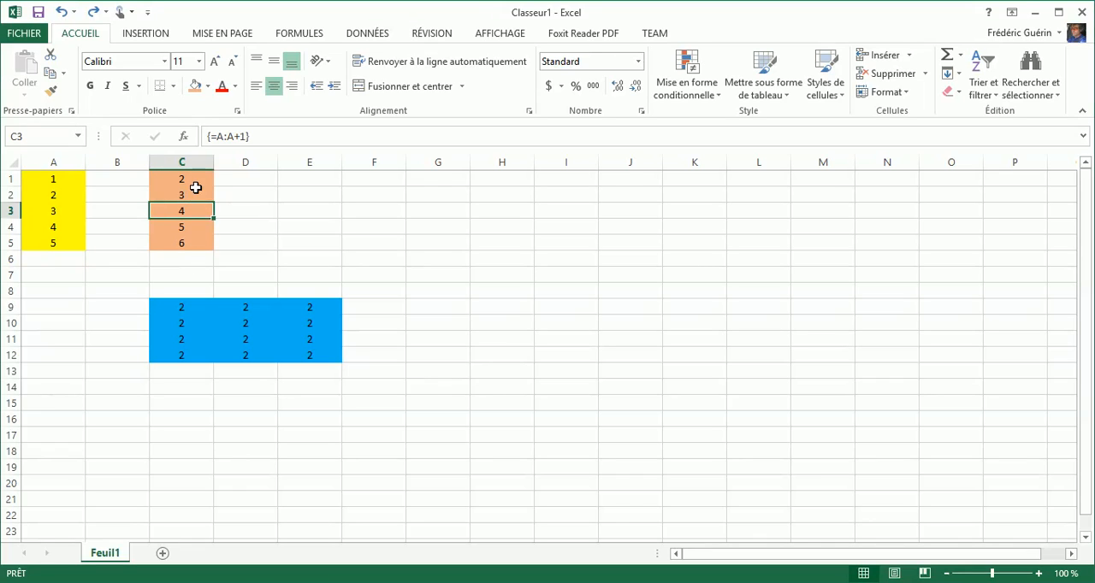
drag(320, 180, 326, 241)
click(167, 208)
click(186, 195)
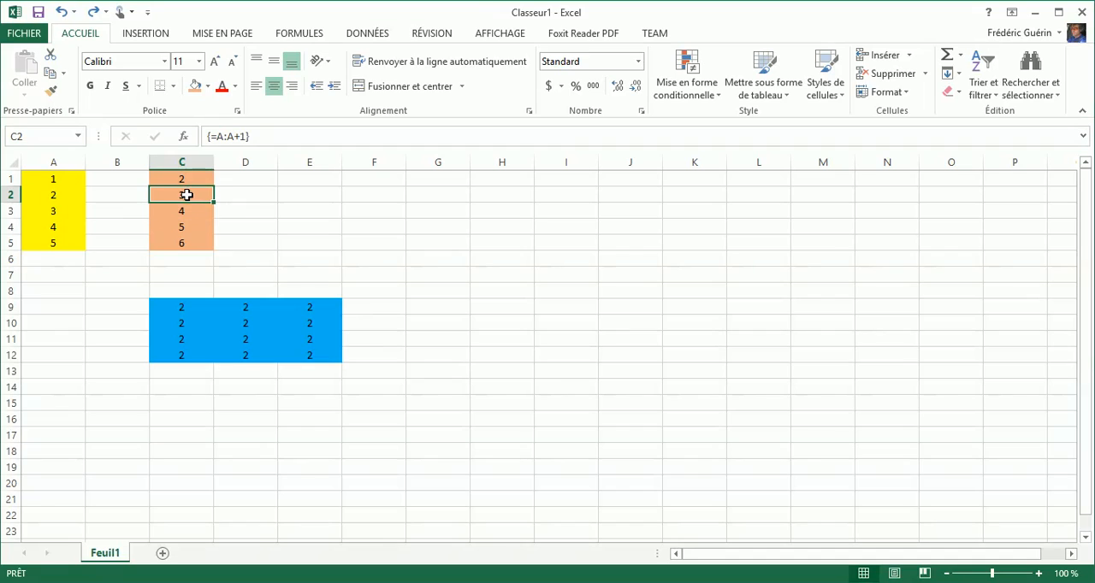
click(246, 137)
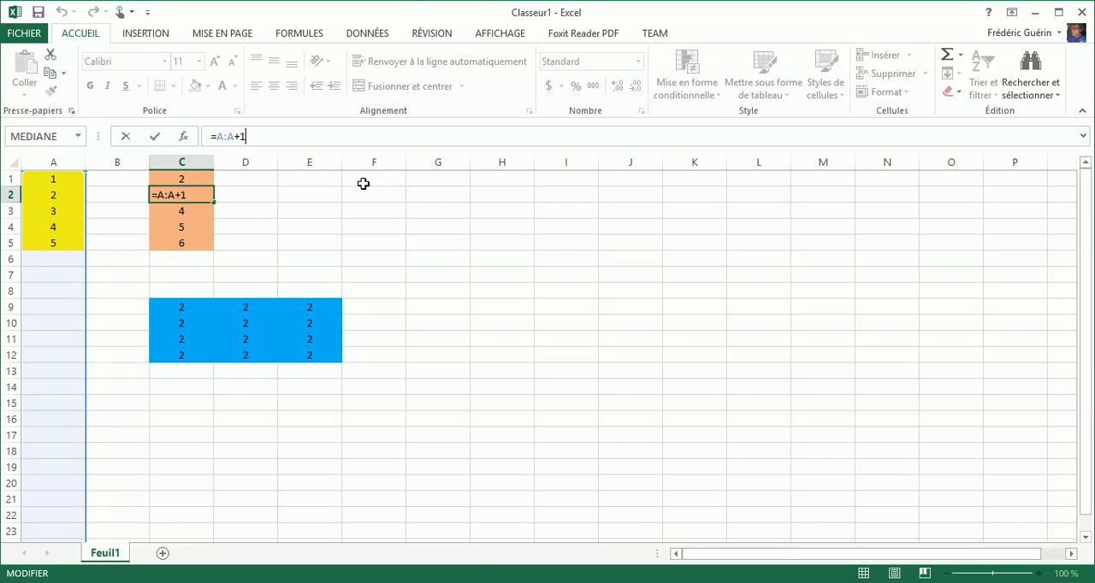
key(BackSpace)
text(A:A)
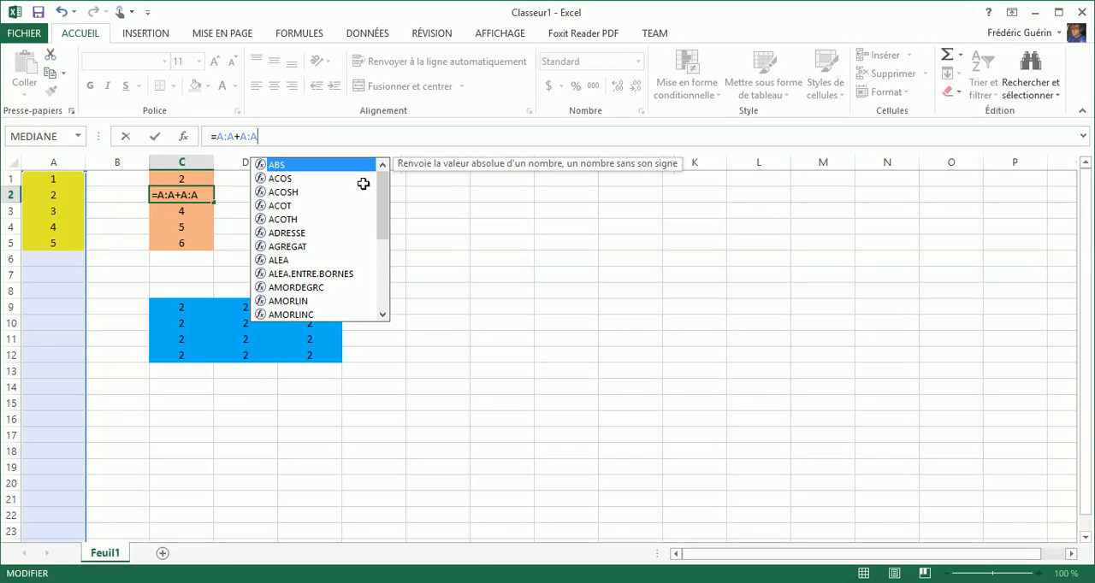
key(ctrl+shift+Return)
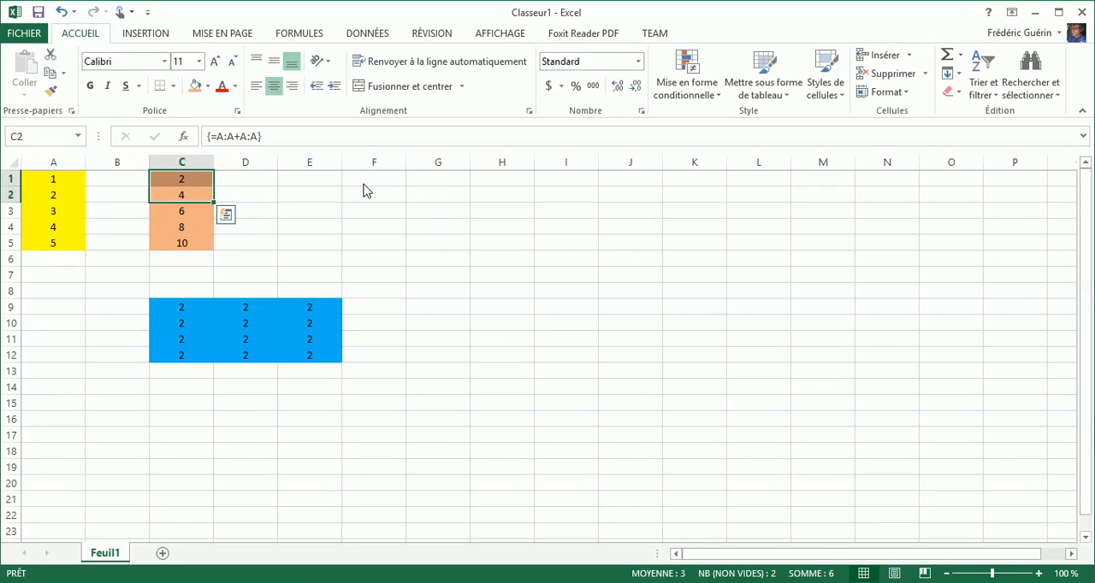
- Try to change the formula in C2 to =A:A*A:A with ordinary validation instead of array validation
click(239, 136)
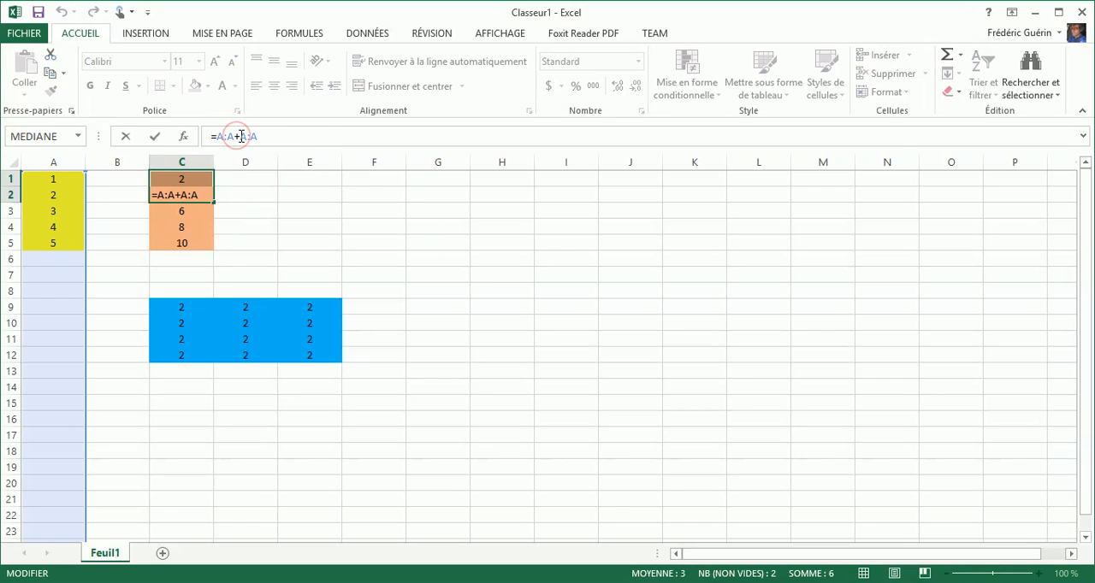
key(BackSpace)
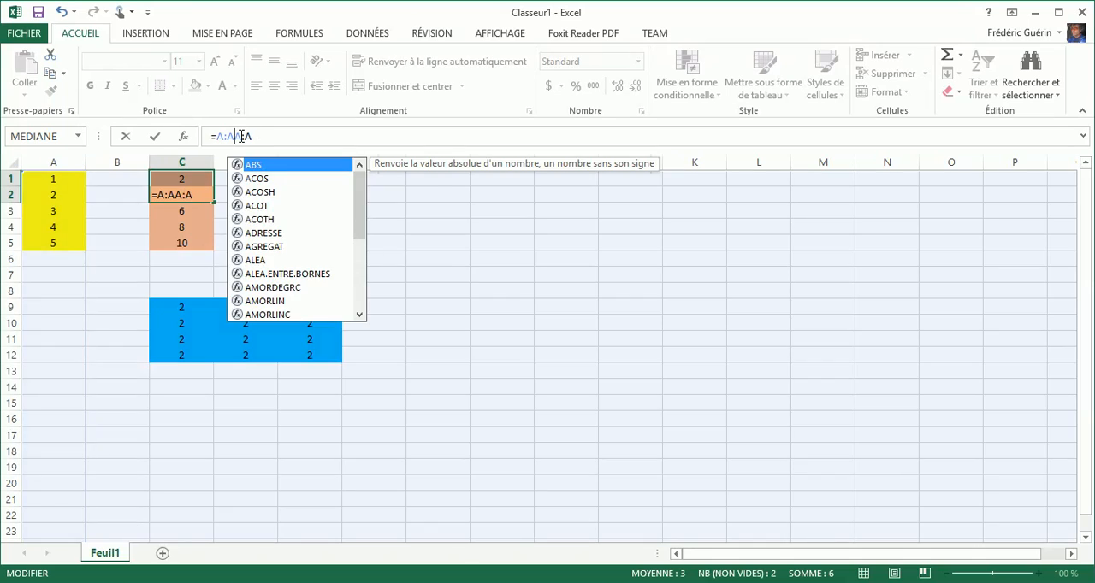
text(*)
key(Return)
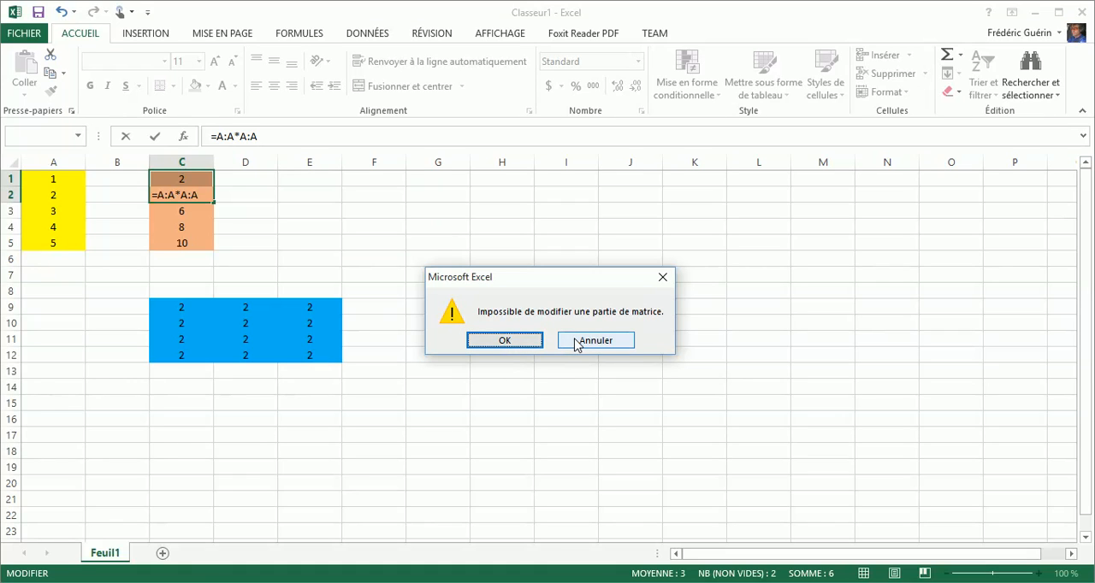
click(530, 342)
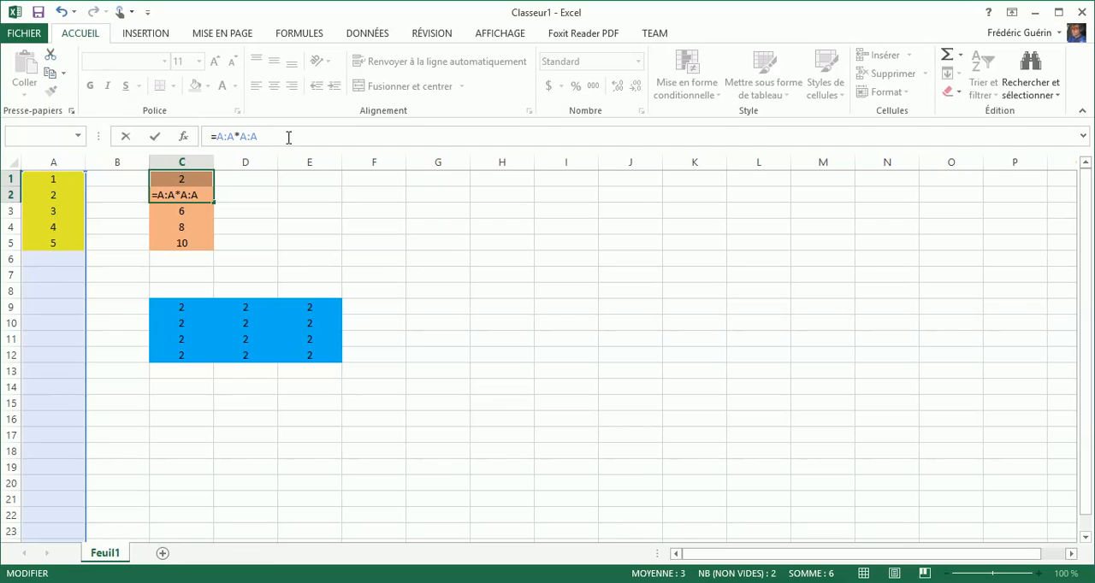
key(Return)
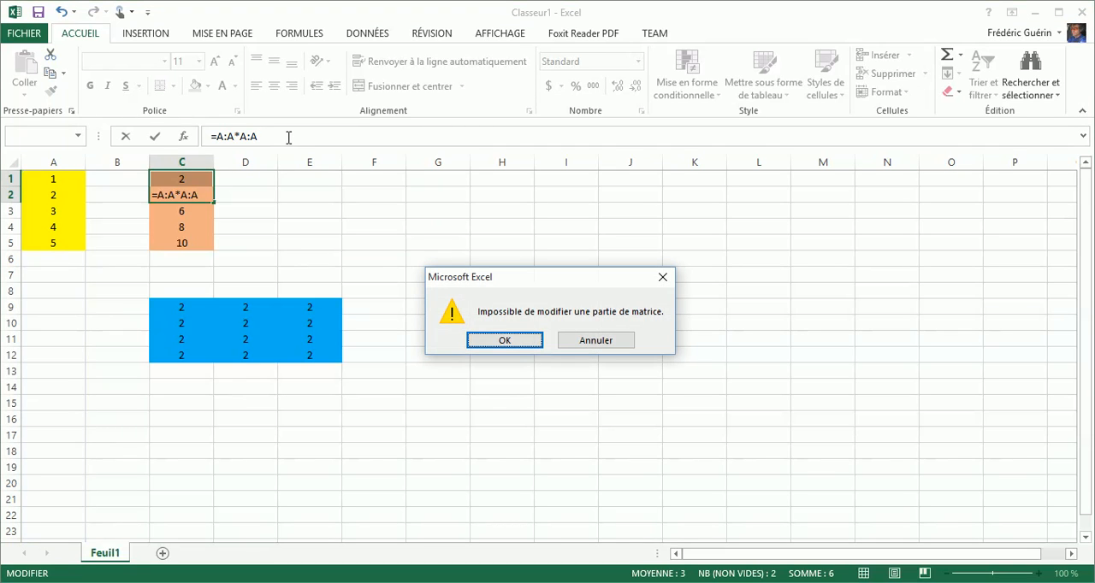
key(Return)
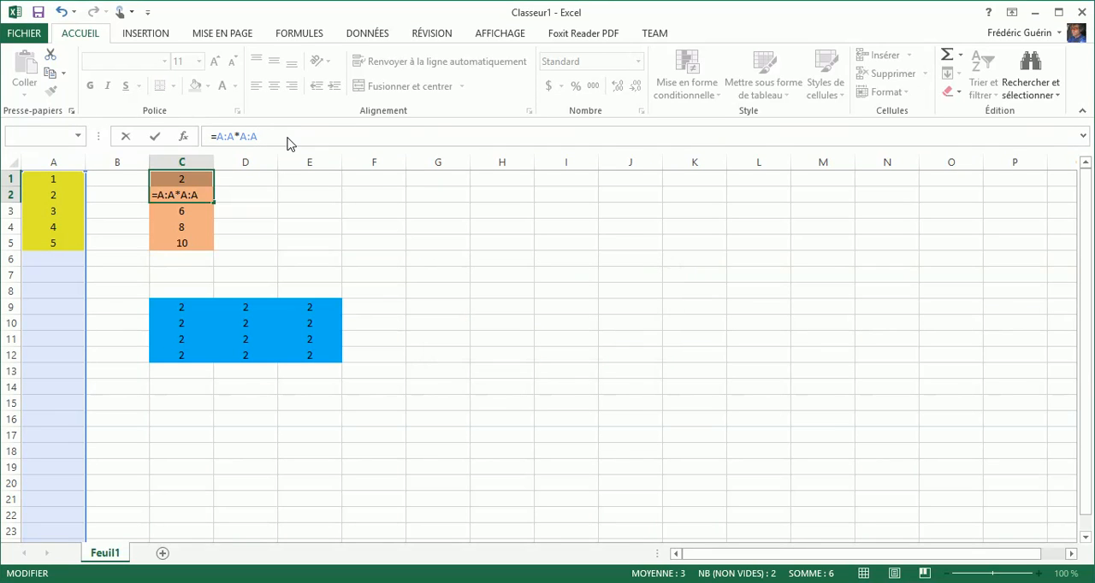
- Restore =A:A+A:A in C2, try to leave the edit by ordinary validation and by selecting C1, and cancel the edits
key(BackSpace)
text(+)
key(Return)
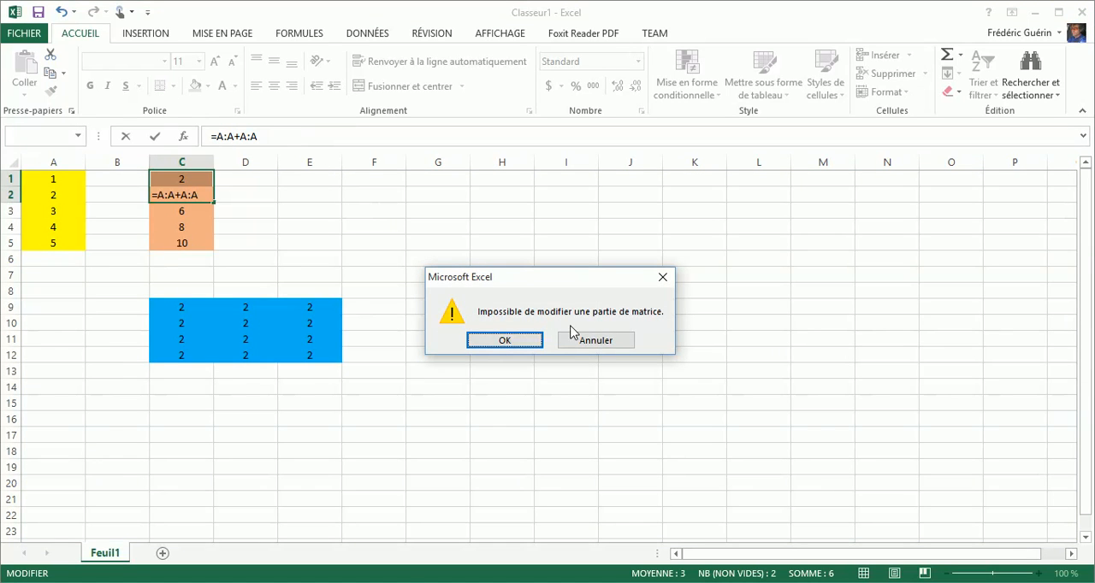
click(598, 346)
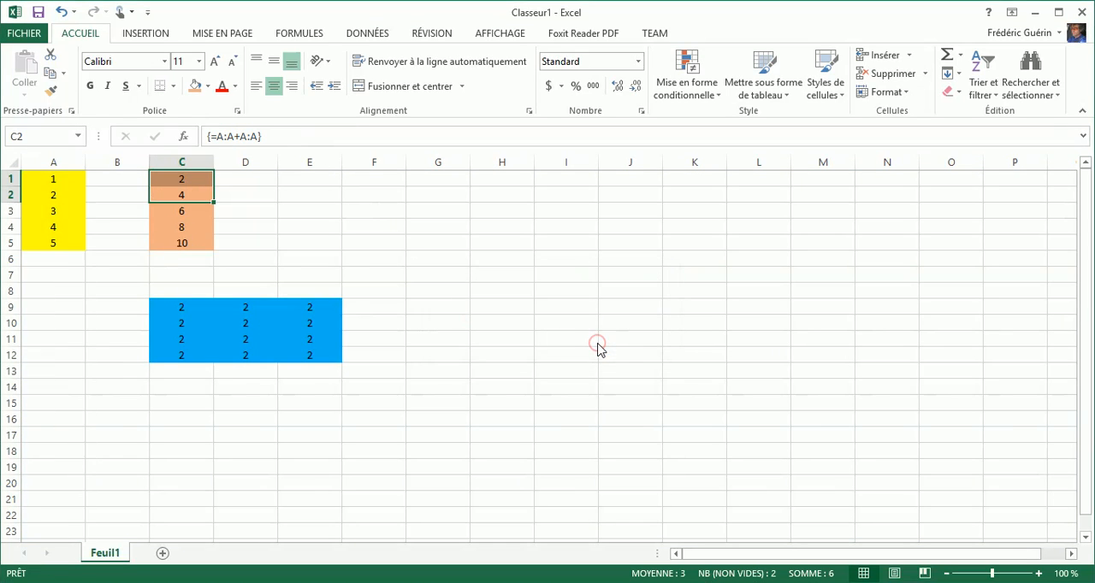
click(294, 136)
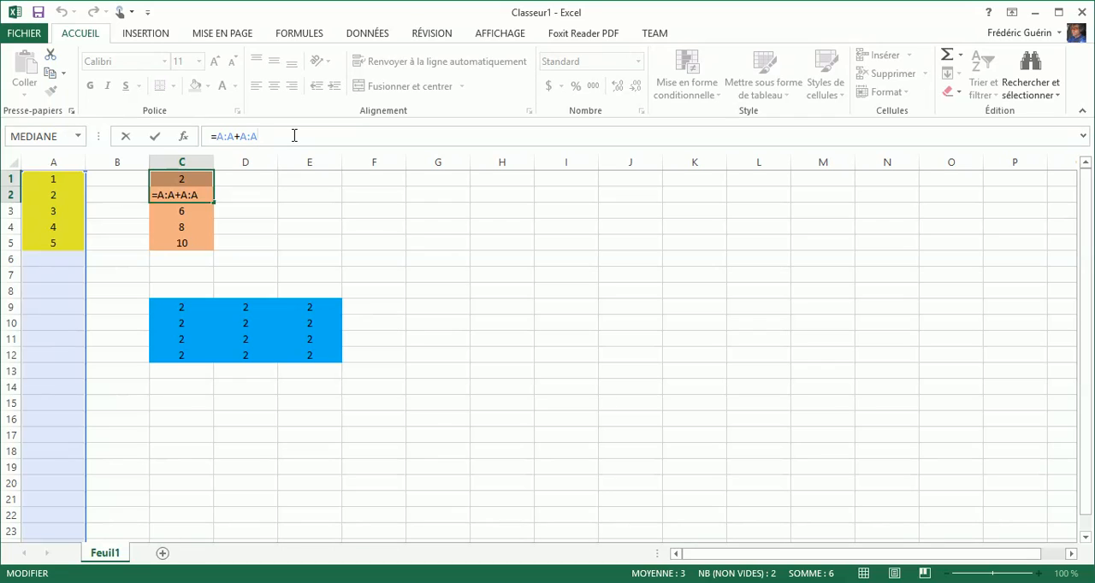
click(180, 178)
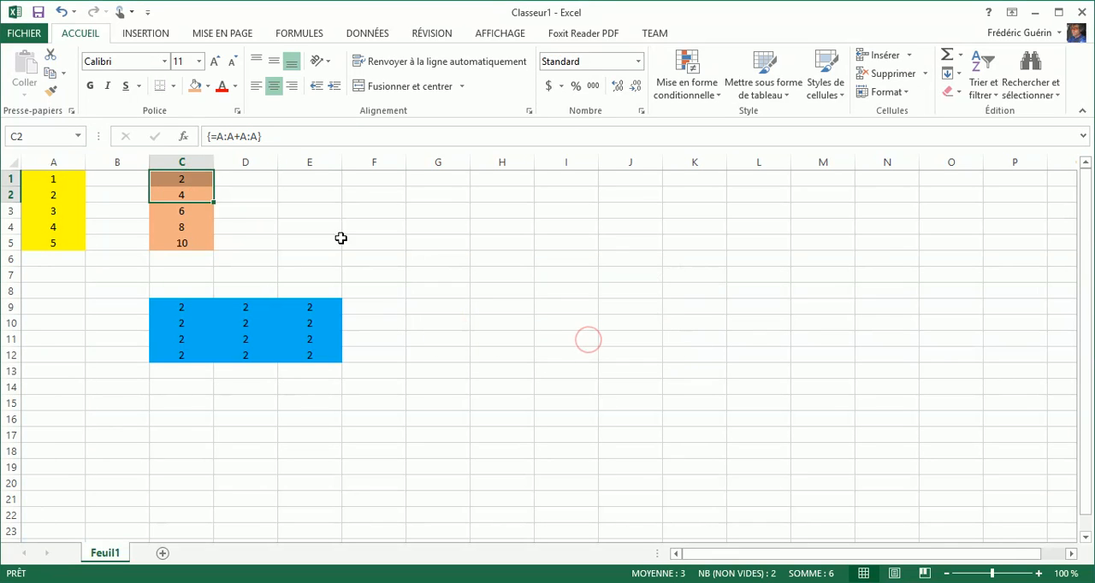
- Change the formula in C2 to =A:A*A:A, validate it for the whole array, and compare the ranges A1:A5 and C1:C5
click(181, 196)
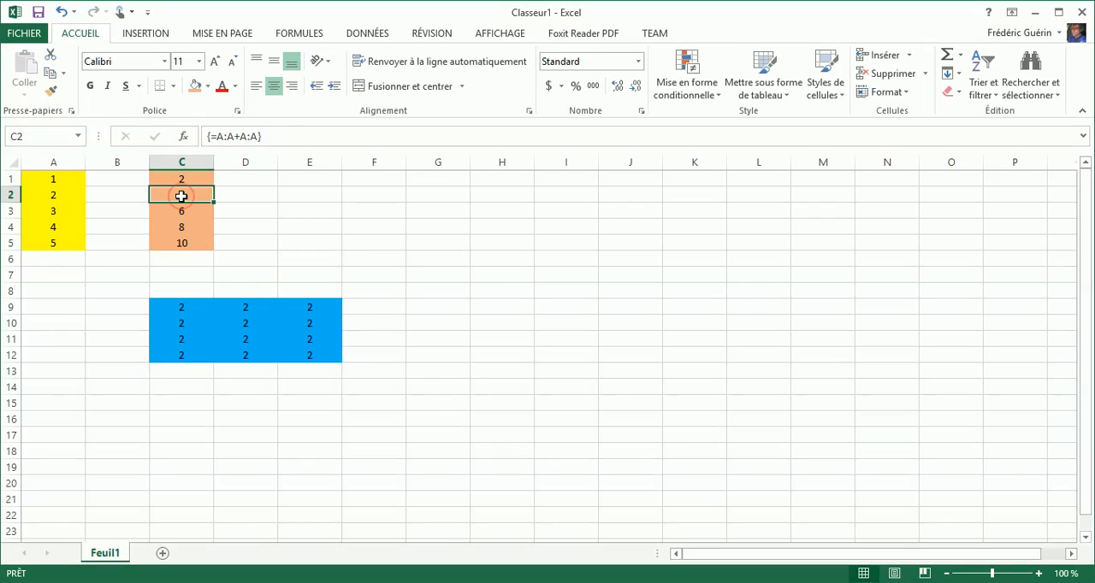
click(289, 137)
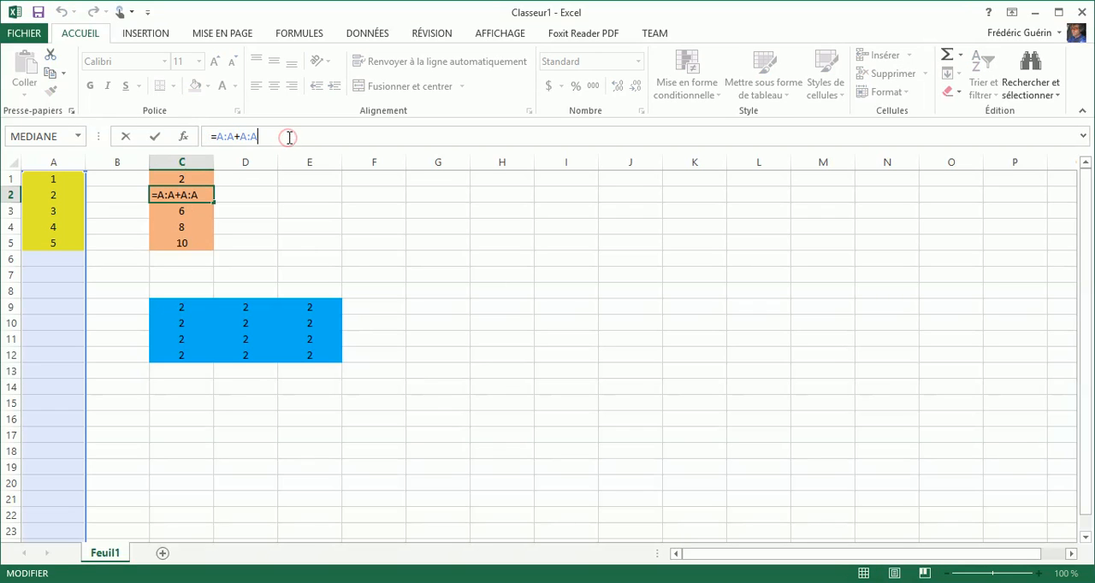
click(235, 137)
key(shift+Right)
key(ctrl+shift+Return)
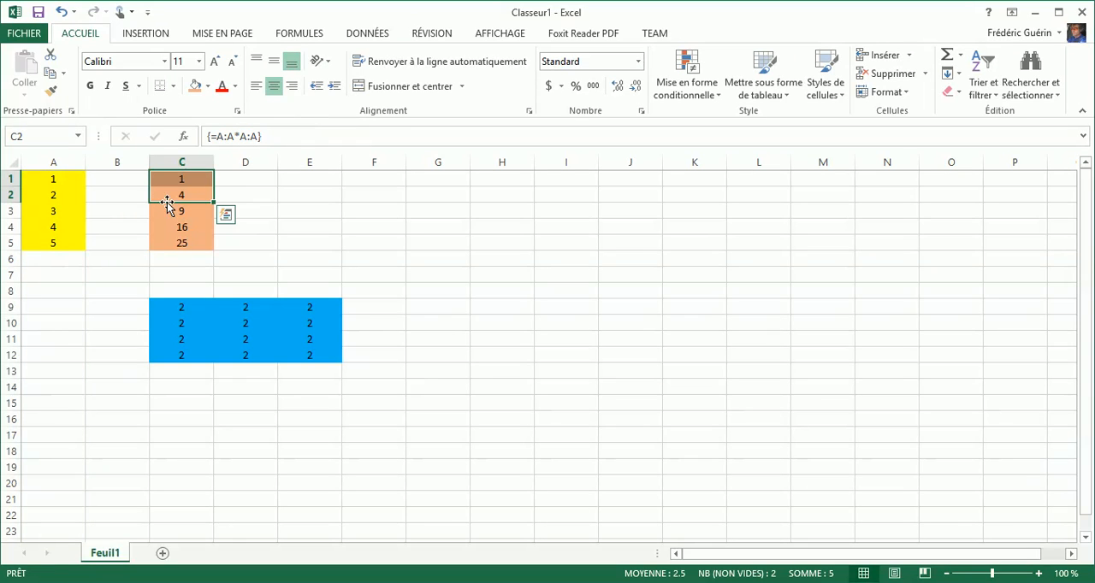
drag(59, 177, 47, 242)
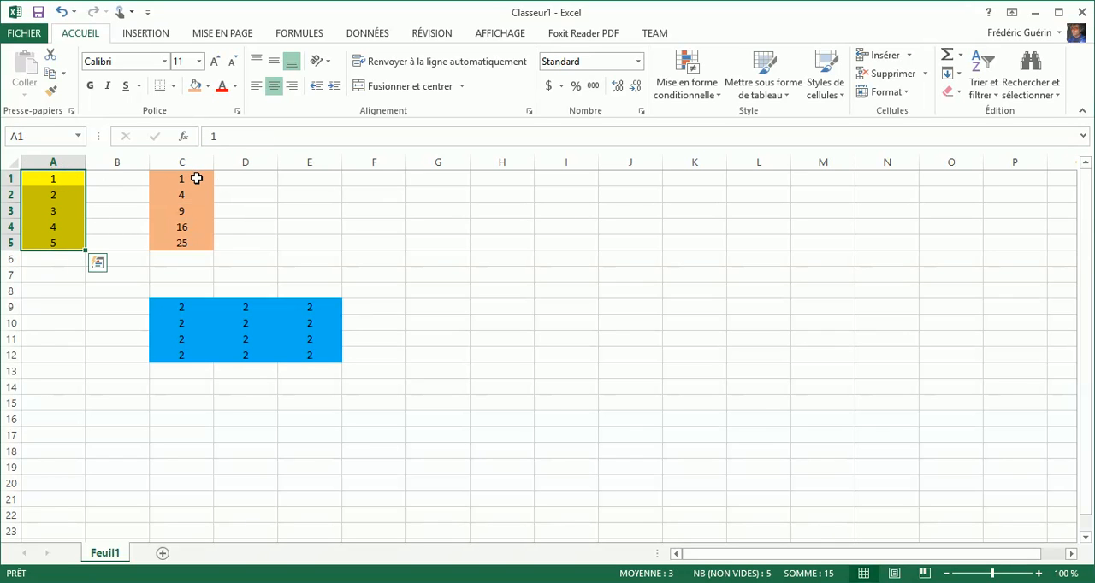
drag(196, 180, 193, 243)
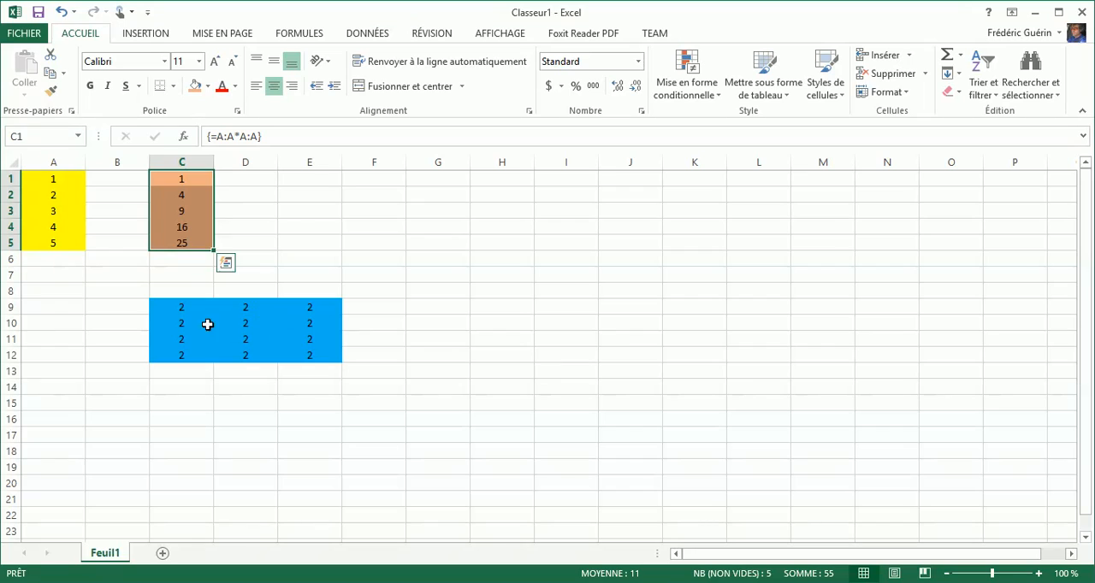